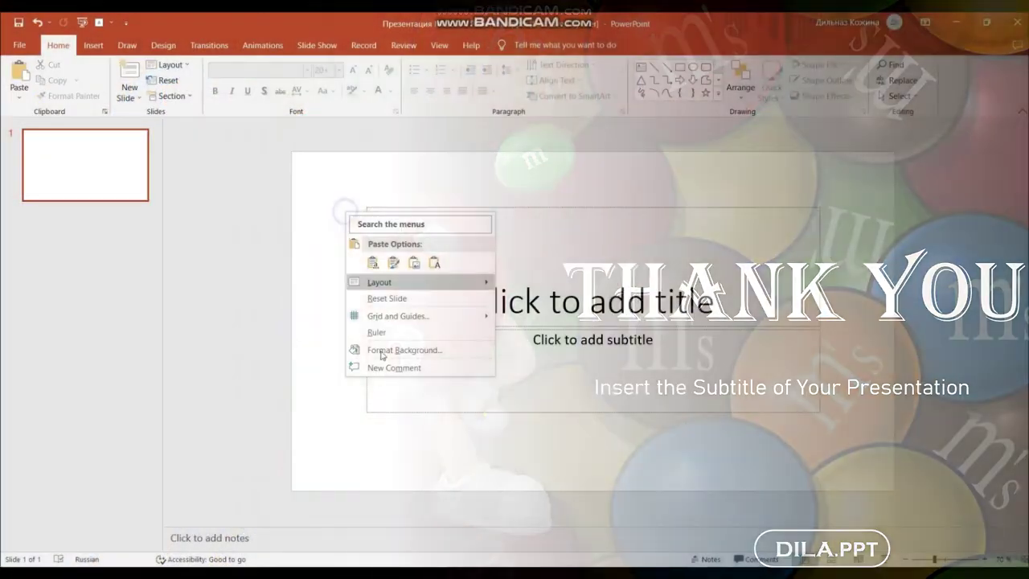
Open the background formatting options for the new blank title slide
click(383, 348)
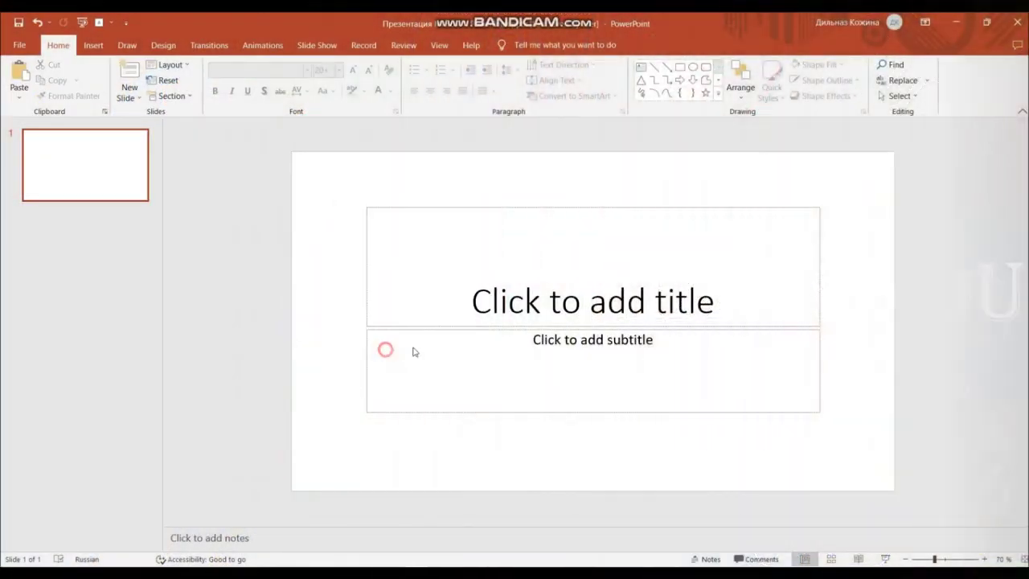
Fill the slide background with the candy picture bg1.jpg
click(892, 240)
click(888, 309)
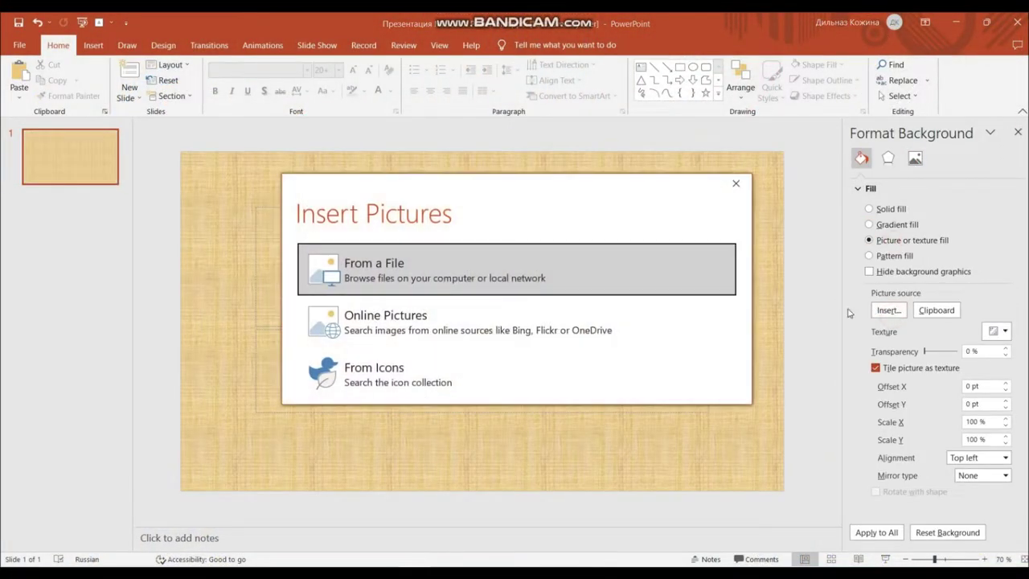
click(494, 258)
double_click(89, 124)
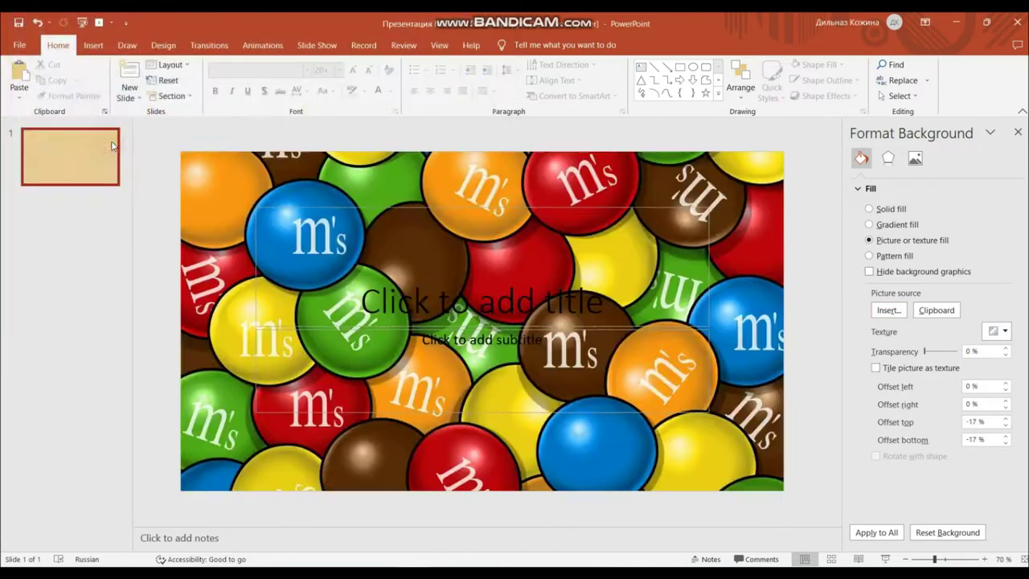
Darken the background picture to brightness -76% and contrast -12%
click(916, 159)
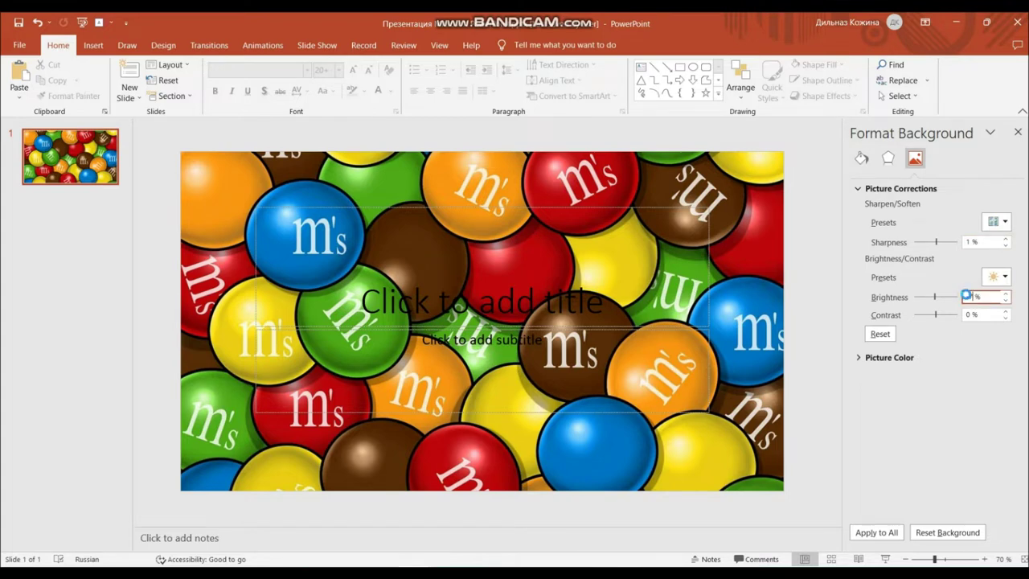
text(-46)
key(Return)
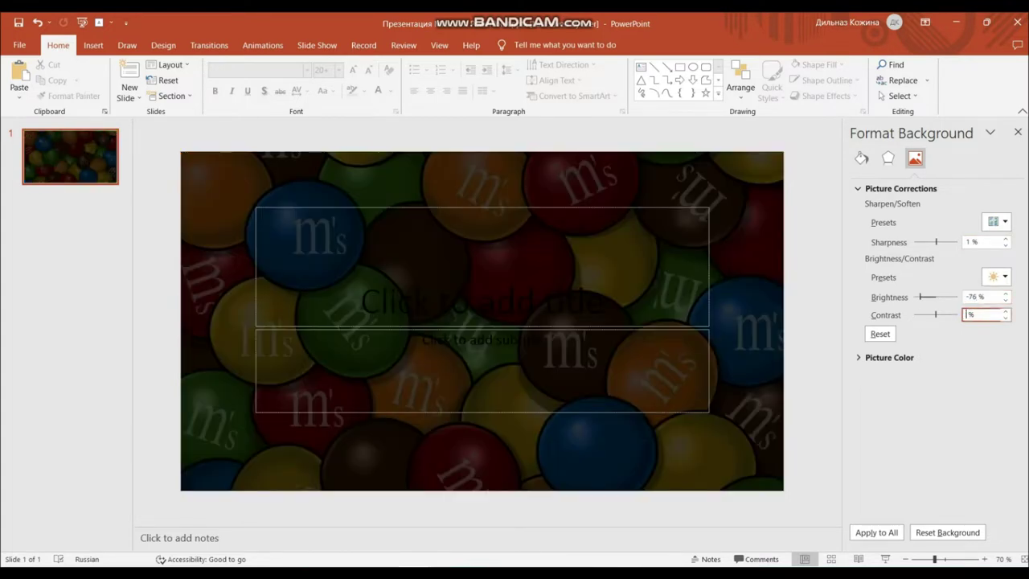
text(12)
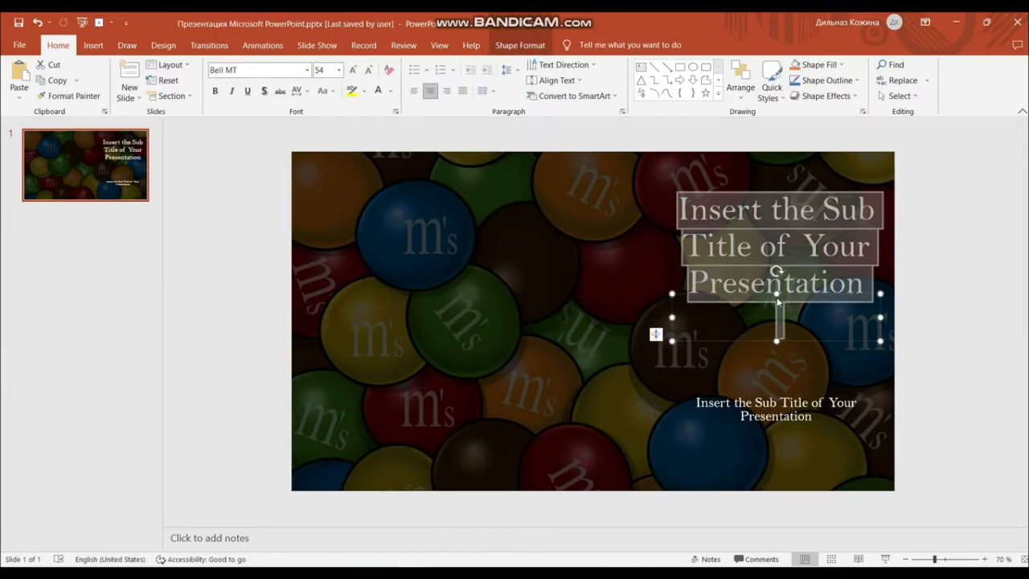
Title the slide M&M'S in a larger Algerian font
text(M&)
key(ctrl+a)
click(307, 70)
click(278, 172)
click(338, 70)
click(322, 368)
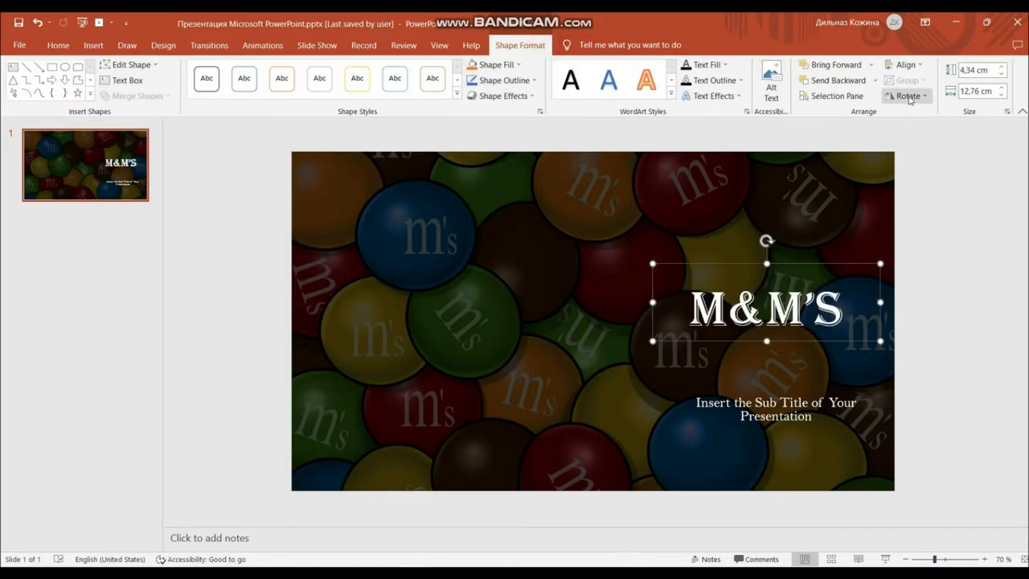
Align the title on the right and move the subtitle up beneath it
click(904, 64)
click(929, 198)
click(790, 432)
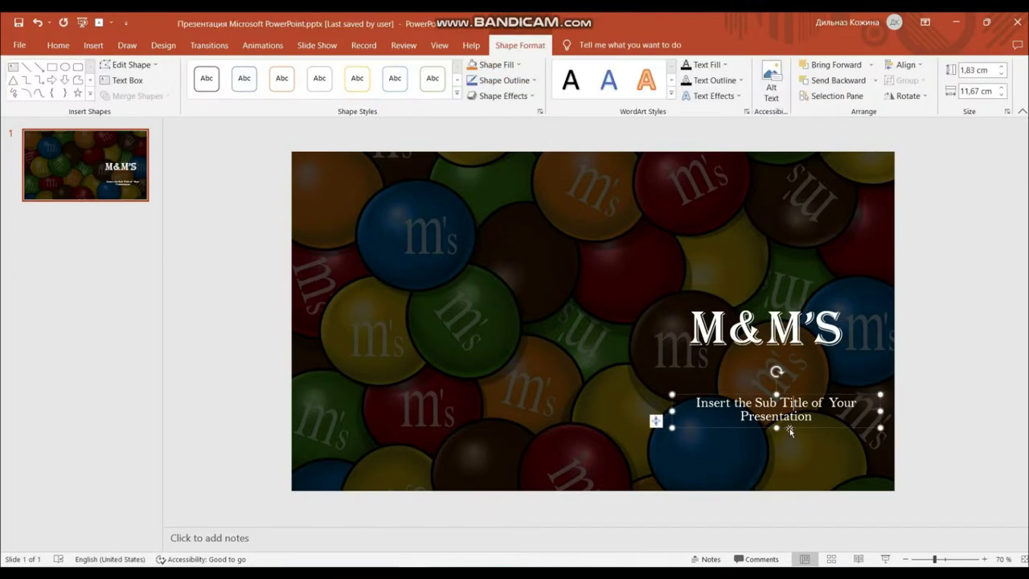
drag(790, 432, 791, 410)
click(689, 406)
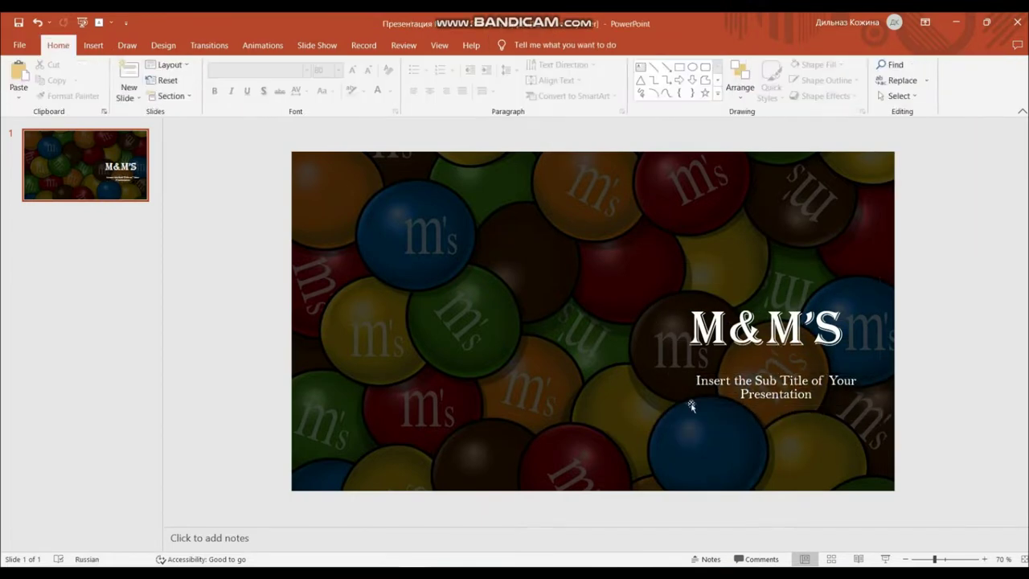
Bring up the Insert Picture file browser
click(93, 45)
click(96, 81)
click(113, 132)
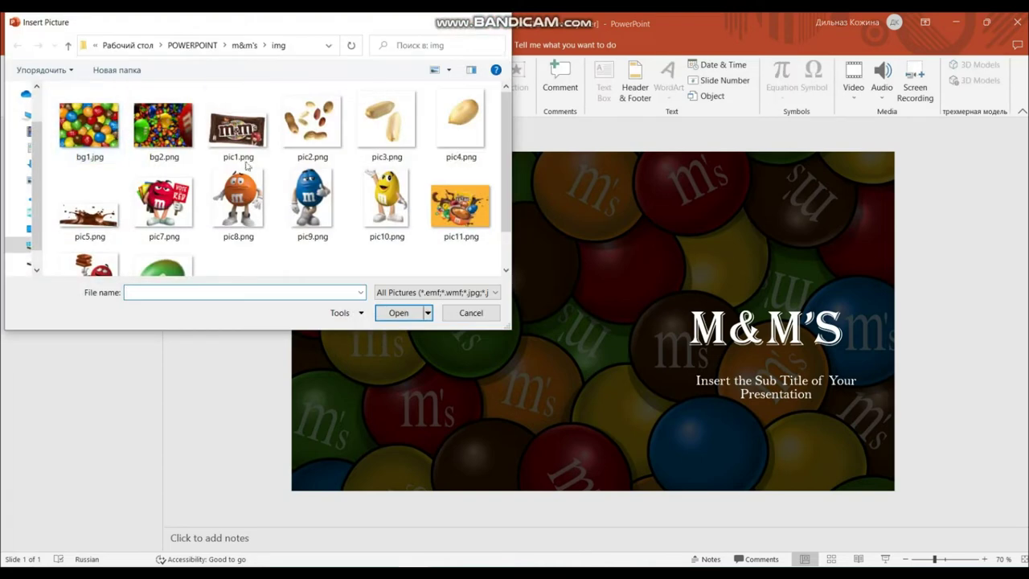
Insert the peanuts picture pic2, enlarged and slightly tilted on the left
double_click(313, 129)
drag(531, 330, 336, 341)
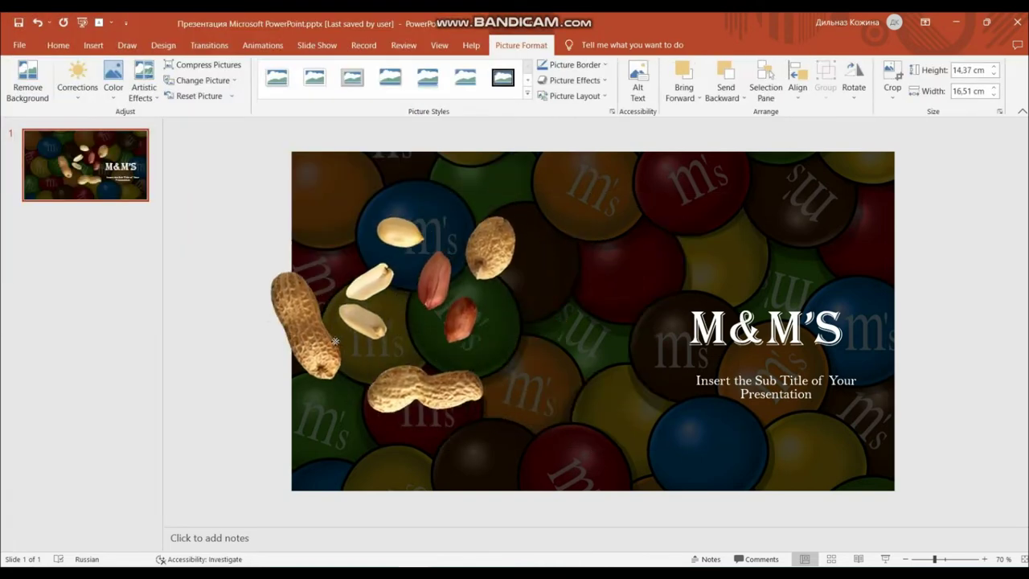
drag(552, 188, 570, 155)
drag(570, 443, 582, 456)
drag(420, 152, 437, 152)
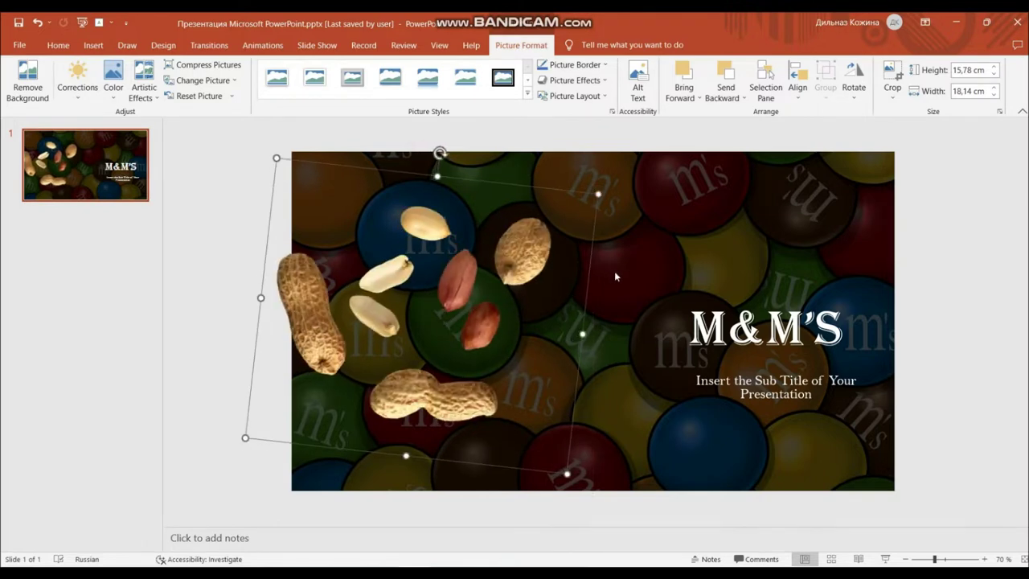
click(611, 271)
Add the M&M's Choco bag picture, shrunk and placed over the peanuts
click(93, 45)
click(97, 80)
click(121, 129)
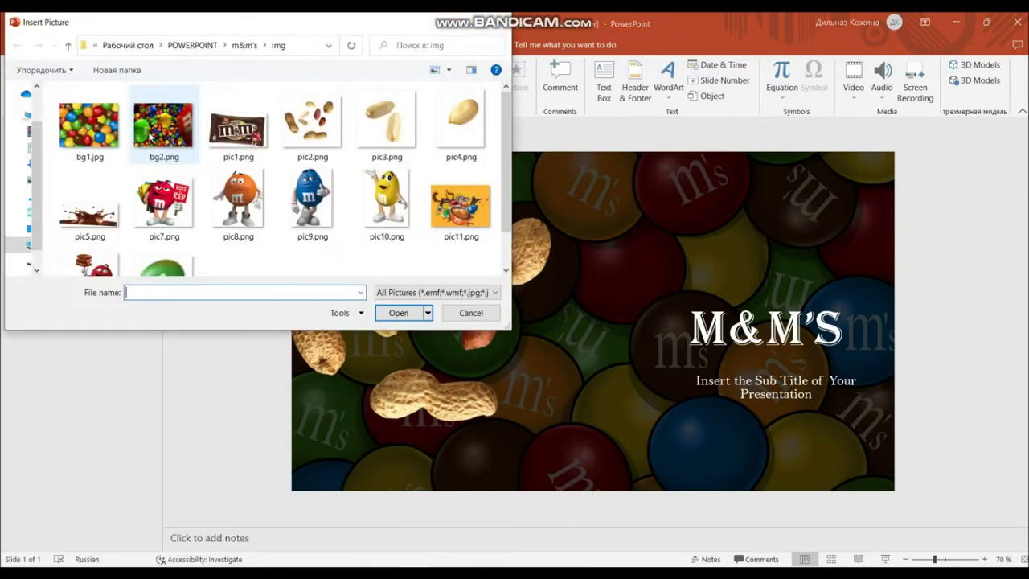
double_click(238, 137)
drag(515, 289, 355, 284)
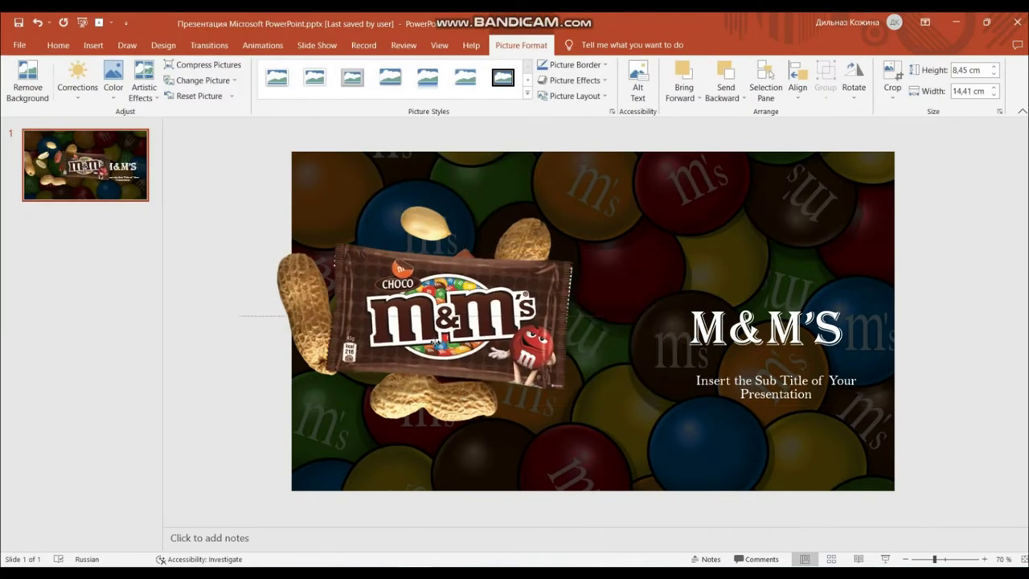
drag(306, 240, 308, 241)
Add a small two-peanut picture right of the bag and fine-tune both peanut positions
click(93, 45)
click(96, 80)
click(121, 128)
double_click(386, 120)
mouse_move(592, 322)
mouse_down()
mouse_move(552, 303)
mouse_move(595, 298)
mouse_up()
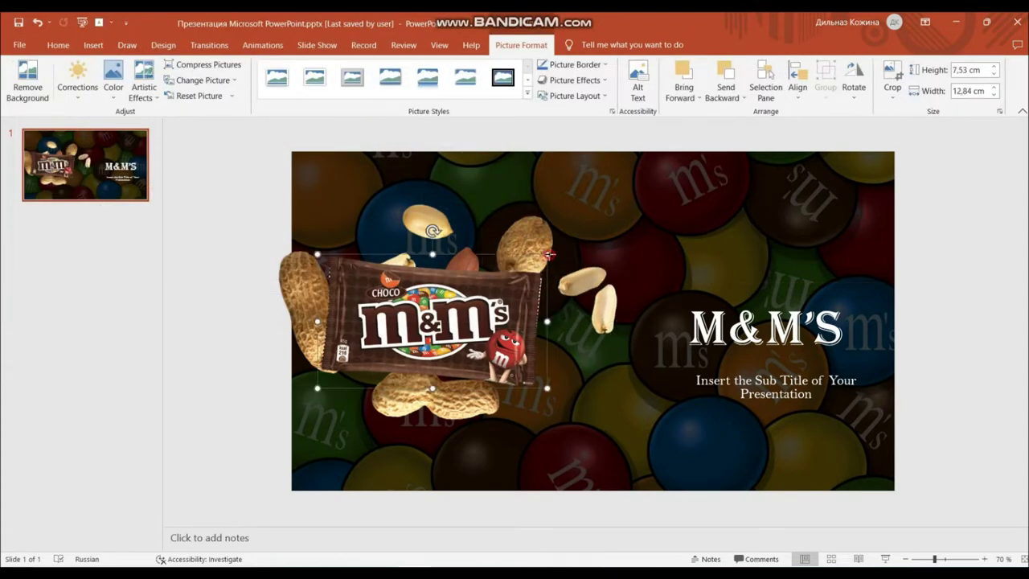
drag(531, 321, 546, 323)
drag(516, 237, 500, 236)
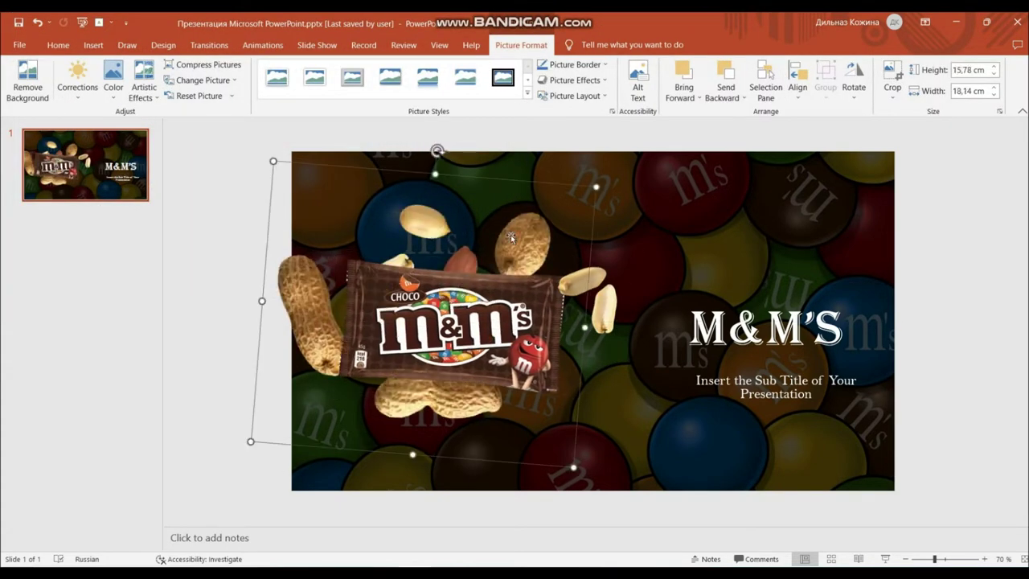
drag(606, 321, 567, 323)
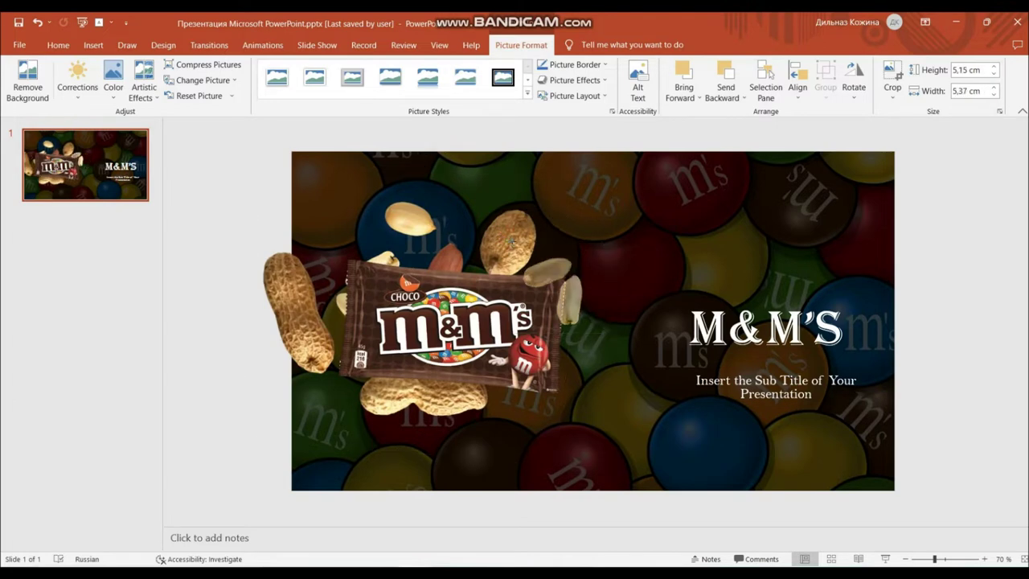
Adjust the tilt of the large peanuts picture behind the bag
click(492, 344)
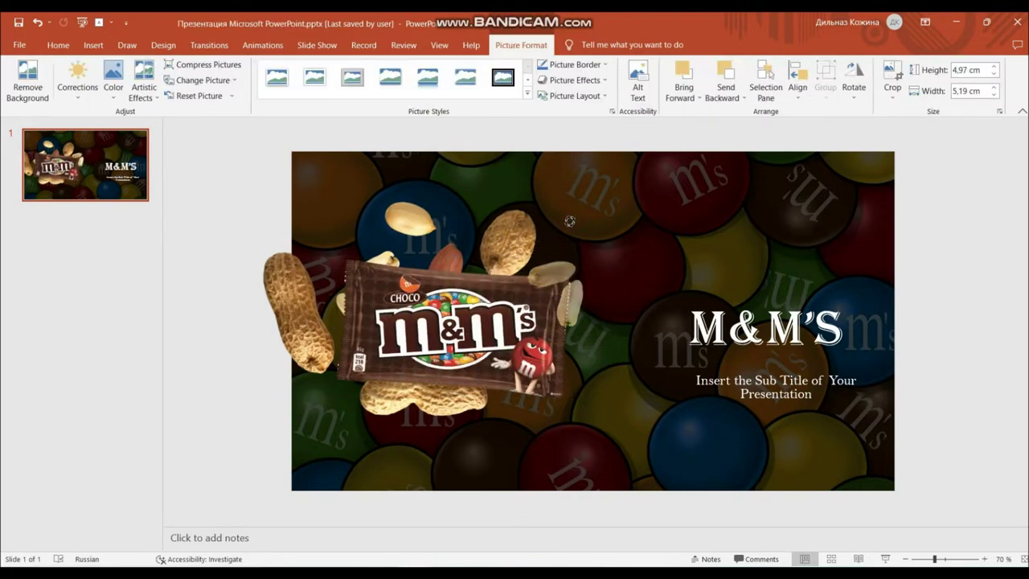
click(473, 204)
mouse_move(423, 148)
mouse_down()
mouse_move(407, 147)
mouse_move(413, 152)
mouse_up()
click(628, 243)
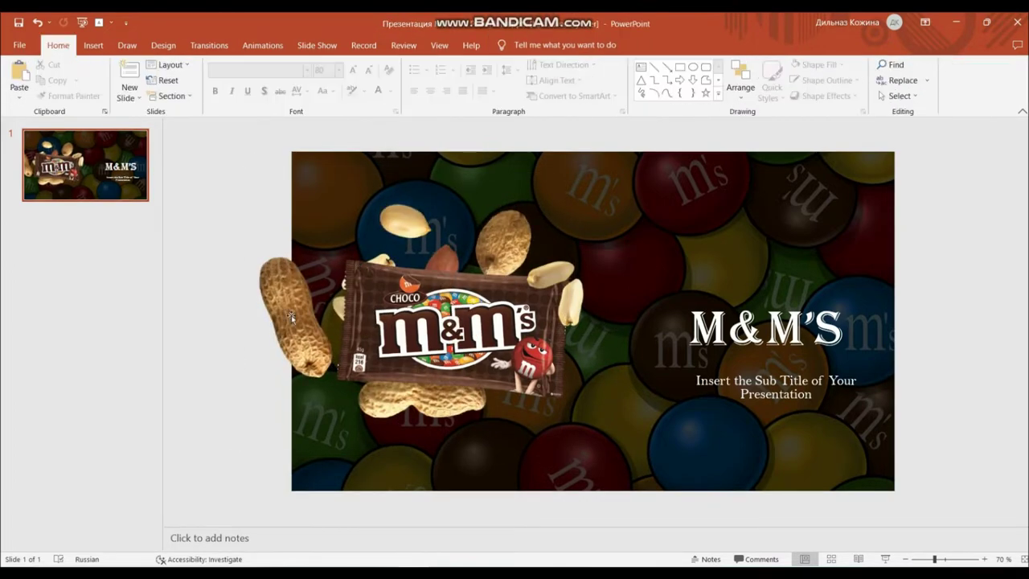
Insert the chocolate splash pic5.png, send it to back, and nudge it into place
click(93, 45)
click(98, 80)
click(117, 132)
scroll(241, 177, down, 2)
click(87, 161)
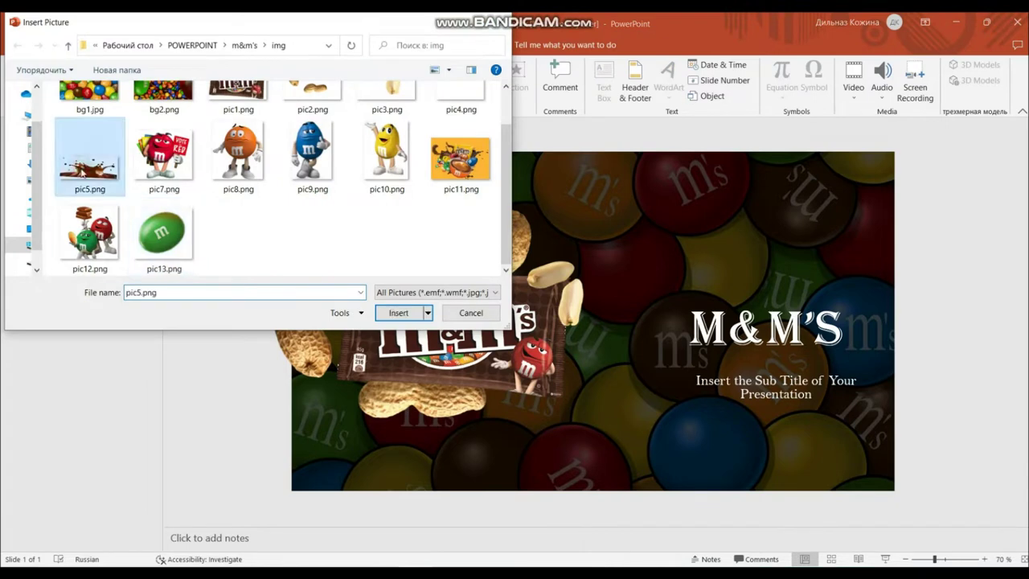
click(404, 314)
right_click(462, 471)
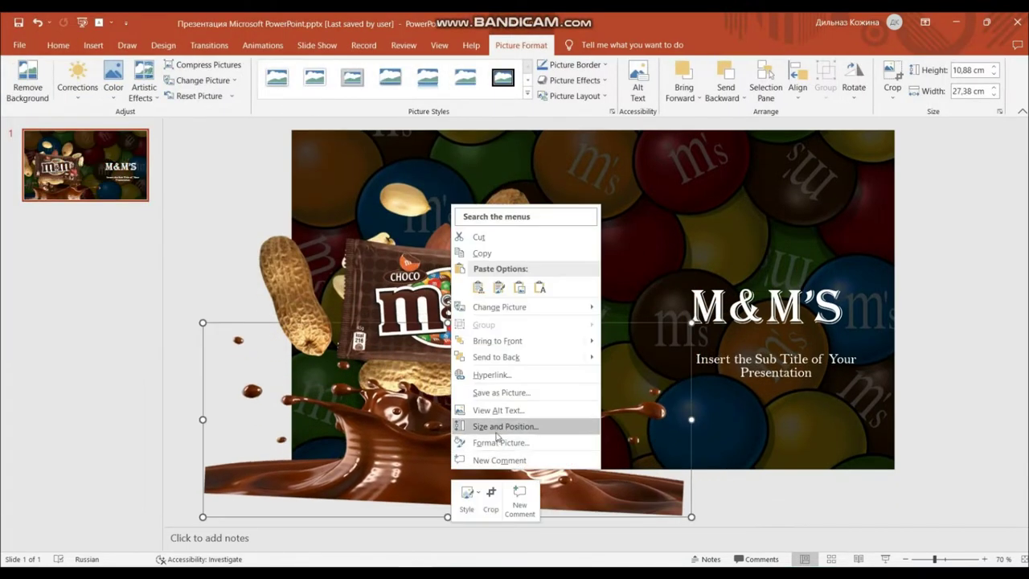
click(496, 357)
drag(483, 478, 465, 472)
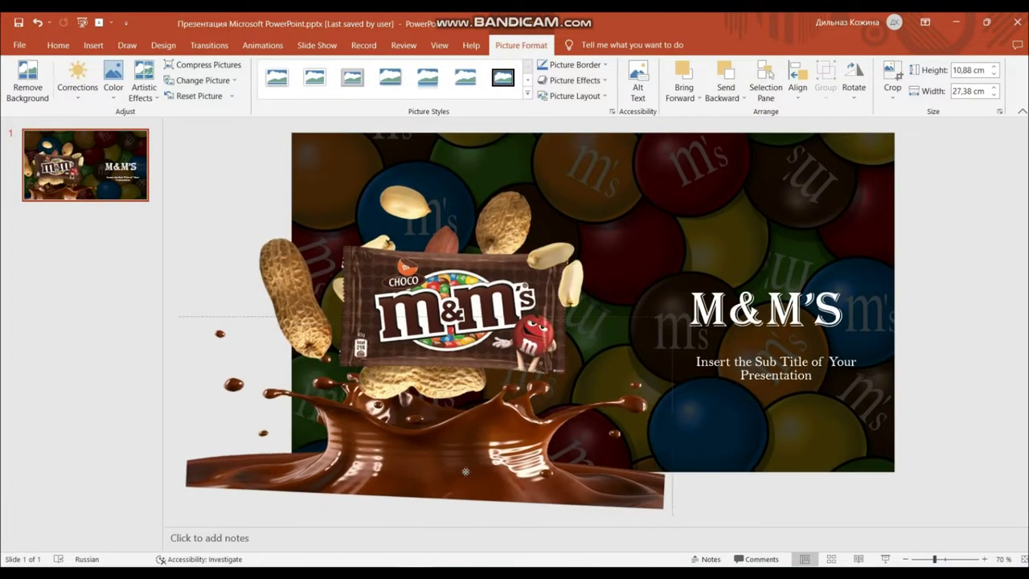
click(682, 488)
Add a small peanut picture and place it down on the splash
click(93, 45)
click(97, 80)
double_click(327, 232)
drag(587, 326, 585, 400)
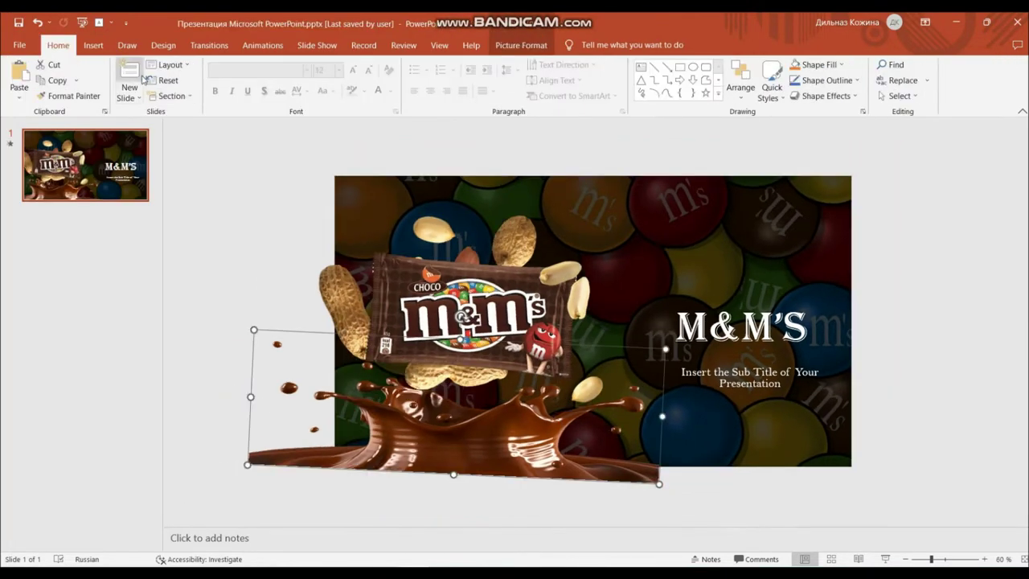
On a new slide, draw a blue rounded rectangle card 13 cm tall by 10 cm wide
key(ctrl+m)
click(705, 67)
drag(492, 294, 607, 432)
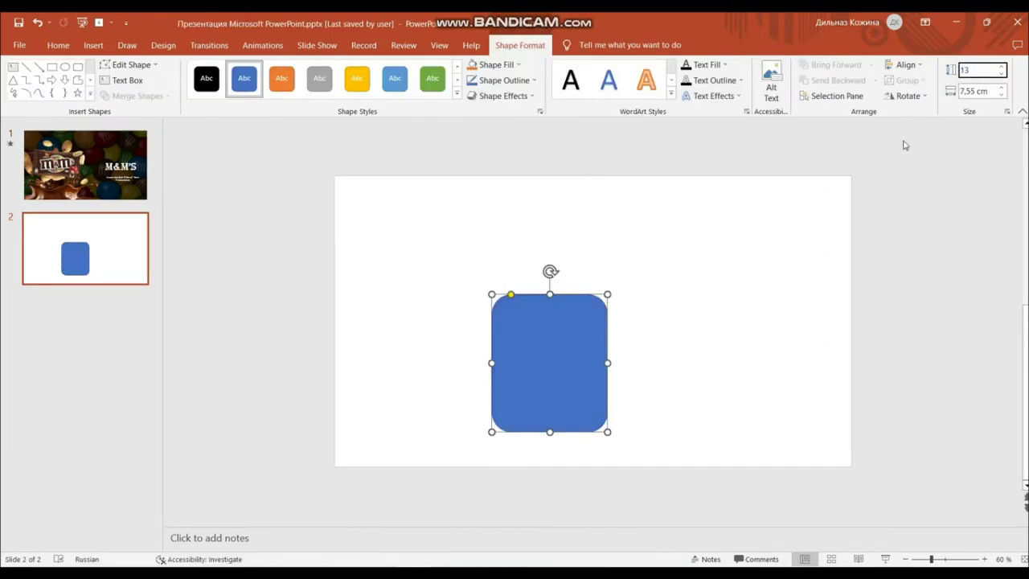
key(Tab)
text(10)
key(Return)
key(ctrl+v)
Make two smaller card copies to the left of the large card
drag(609, 340, 449, 341)
click(968, 70)
text(8)
key(Tab)
text(5)
mouse_move(411, 294)
mouse_down()
mouse_move(483, 331)
mouse_move(379, 324)
mouse_up()
key(ctrl+v)
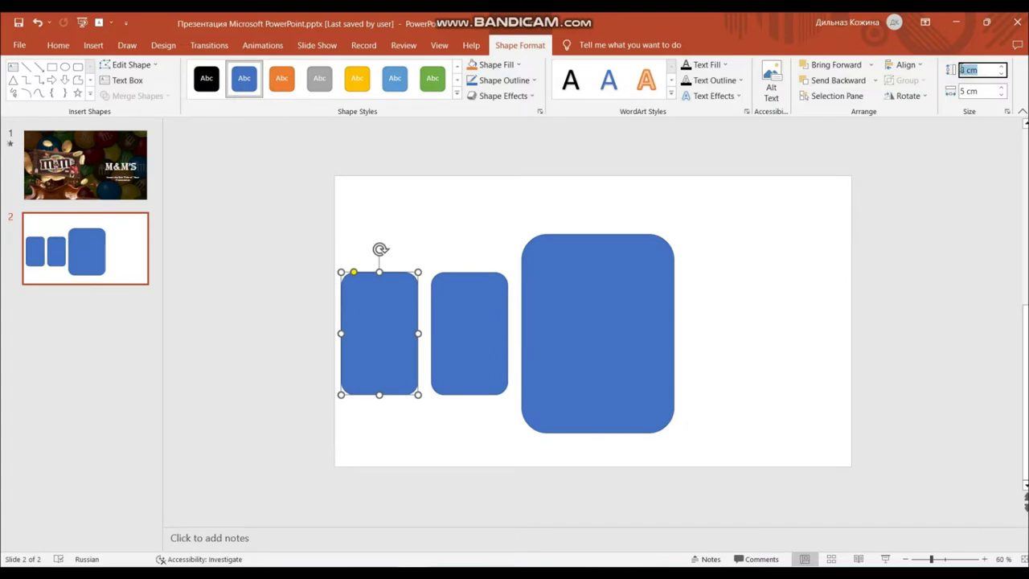
text(4,69)
drag(389, 325, 388, 333)
Place two small cards on the right and centre the evenly spaced five-card row
click(755, 339)
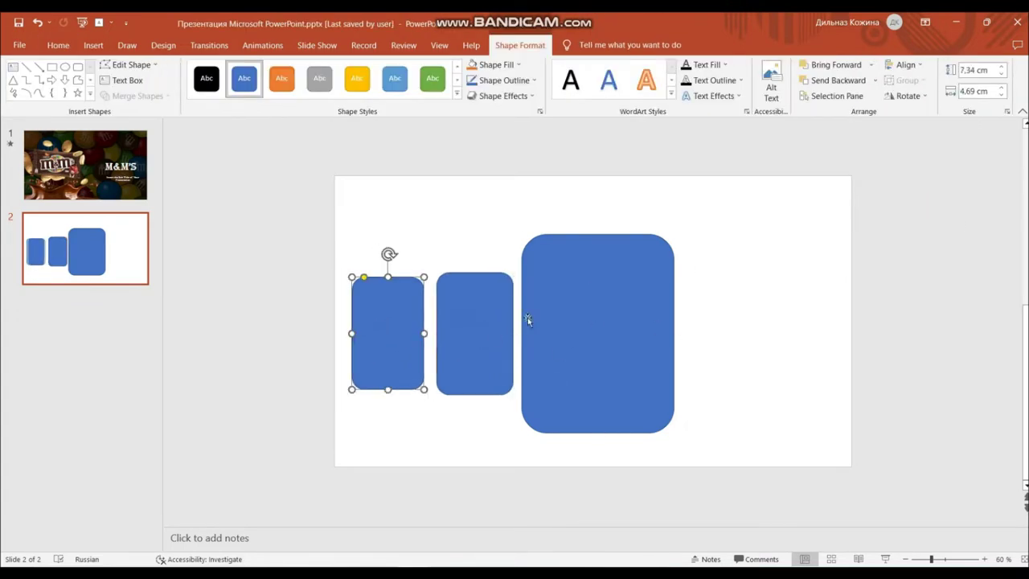
drag(475, 333, 726, 333)
drag(386, 338, 811, 338)
drag(273, 255, 922, 453)
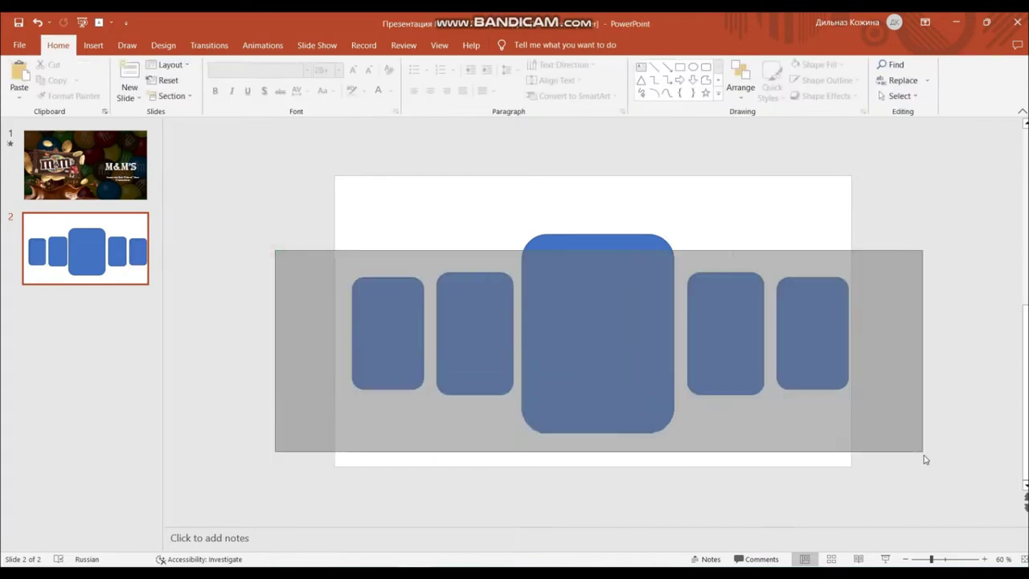
drag(740, 375, 625, 344)
click(730, 361)
drag(730, 361, 725, 361)
drag(807, 346, 801, 346)
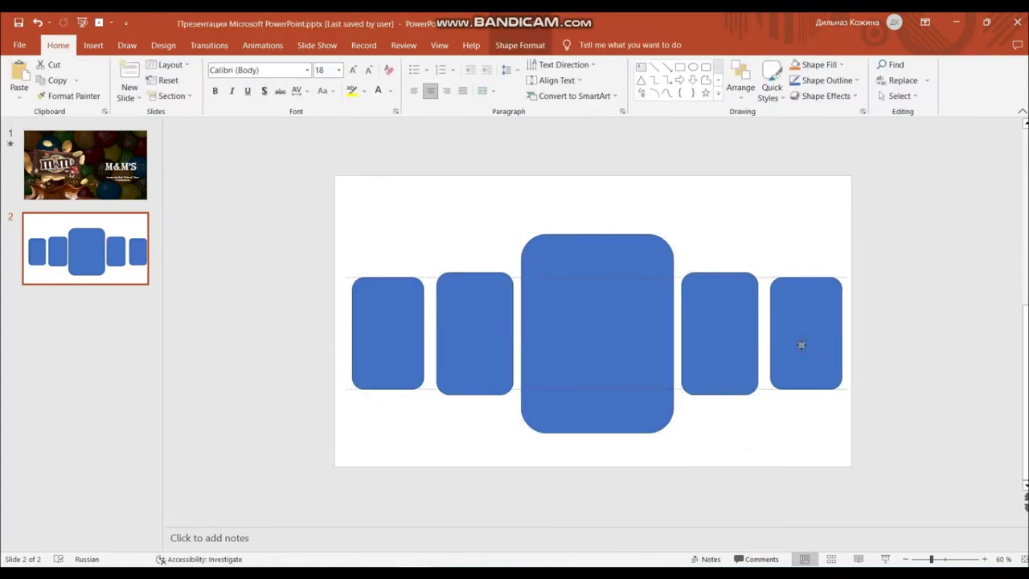
click(411, 335)
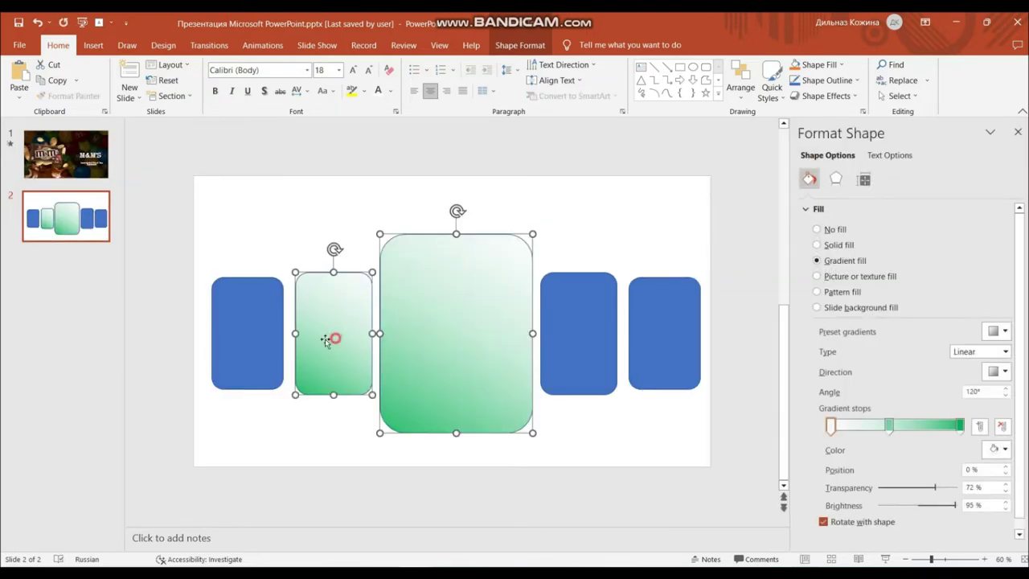
Remove the outlines from the selected cards
shift+click(264, 343)
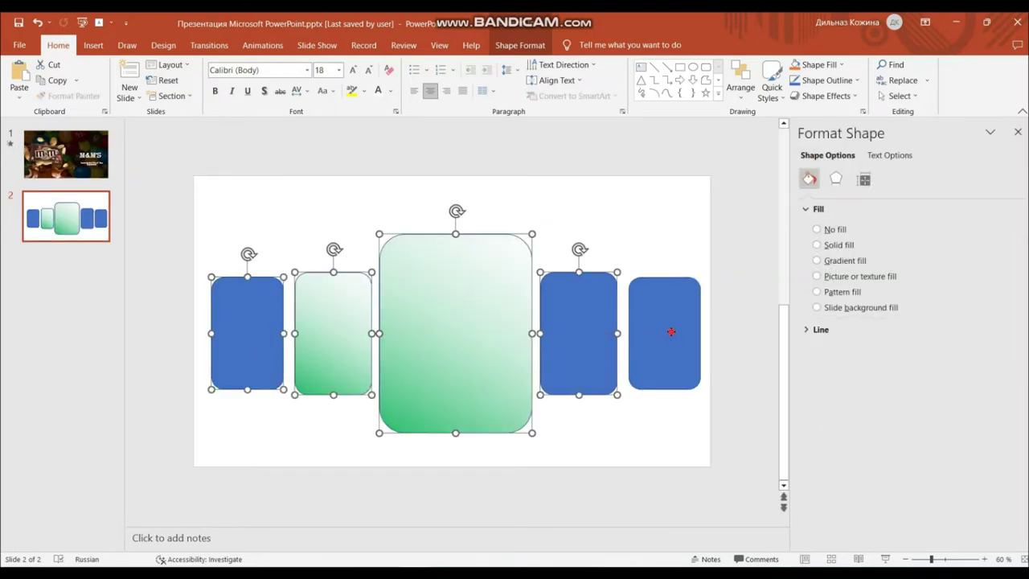
click(537, 47)
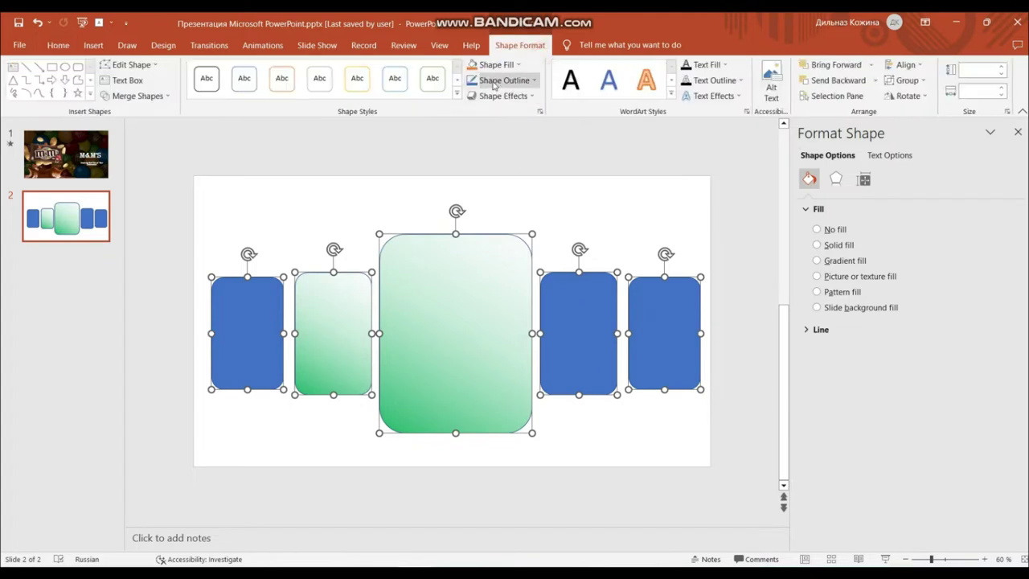
click(486, 81)
click(487, 196)
click(534, 223)
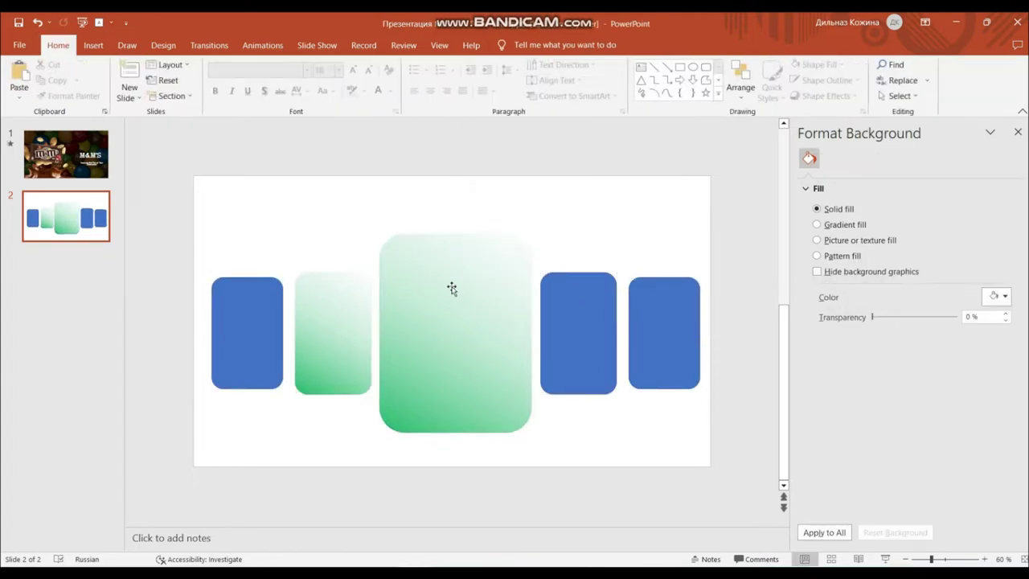
Give the large middle card a red gradient with an extra gradient stop
click(453, 287)
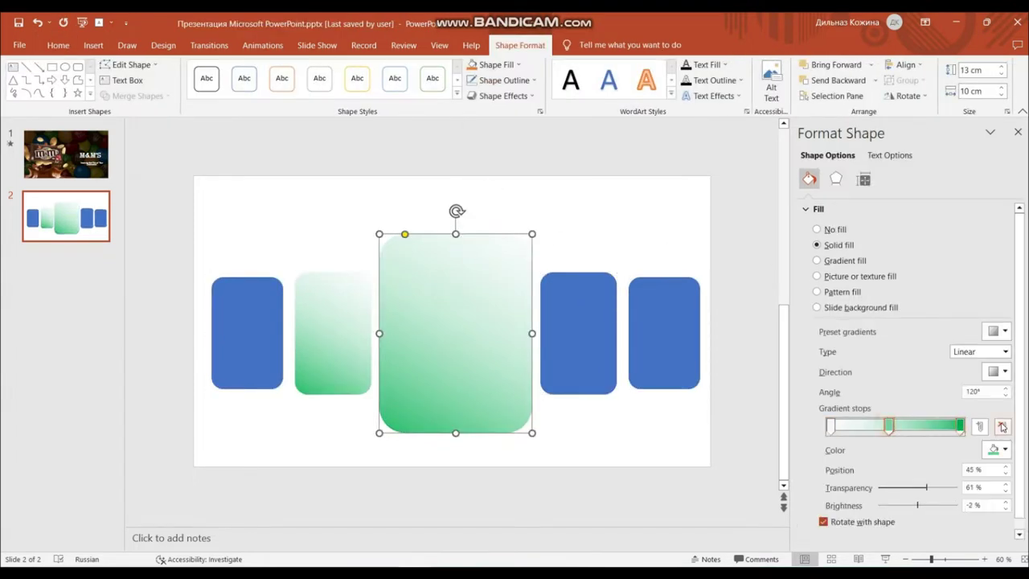
click(1002, 427)
click(1002, 451)
click(934, 407)
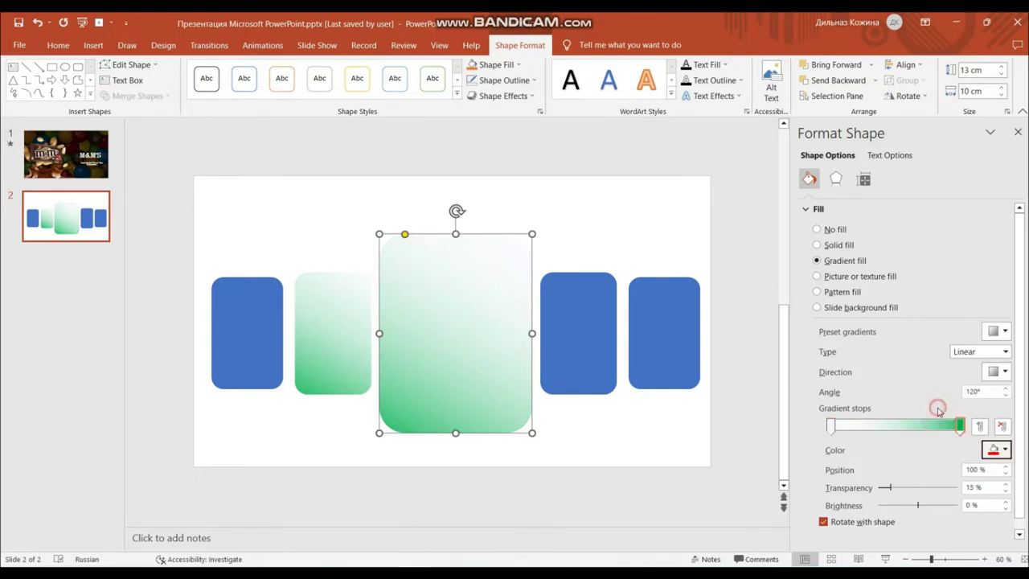
click(979, 426)
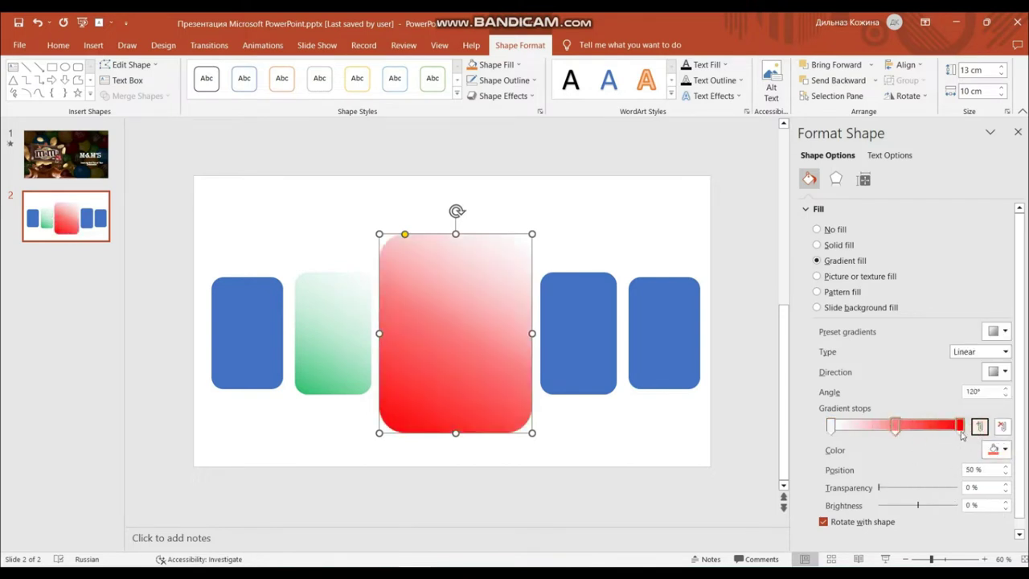
double_click(975, 469)
text(45)
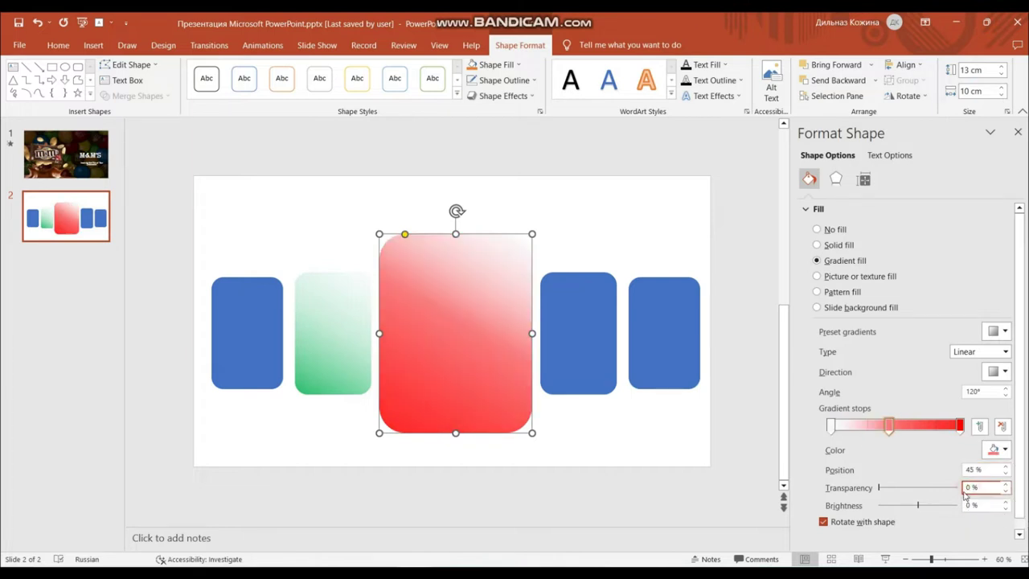
text(61)
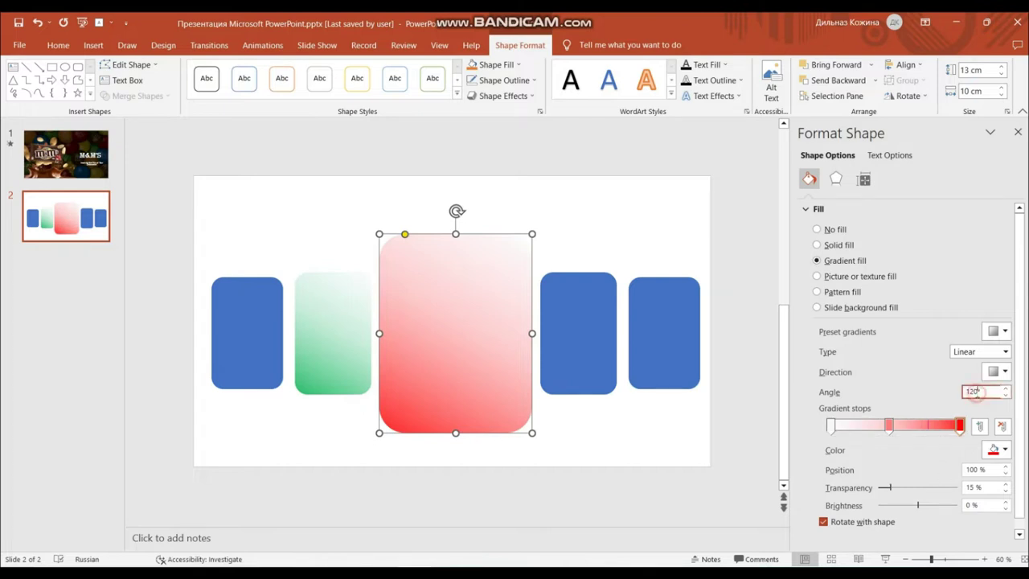
click(973, 355)
Make the second card a blue gradient with 45% stop transparency
click(341, 334)
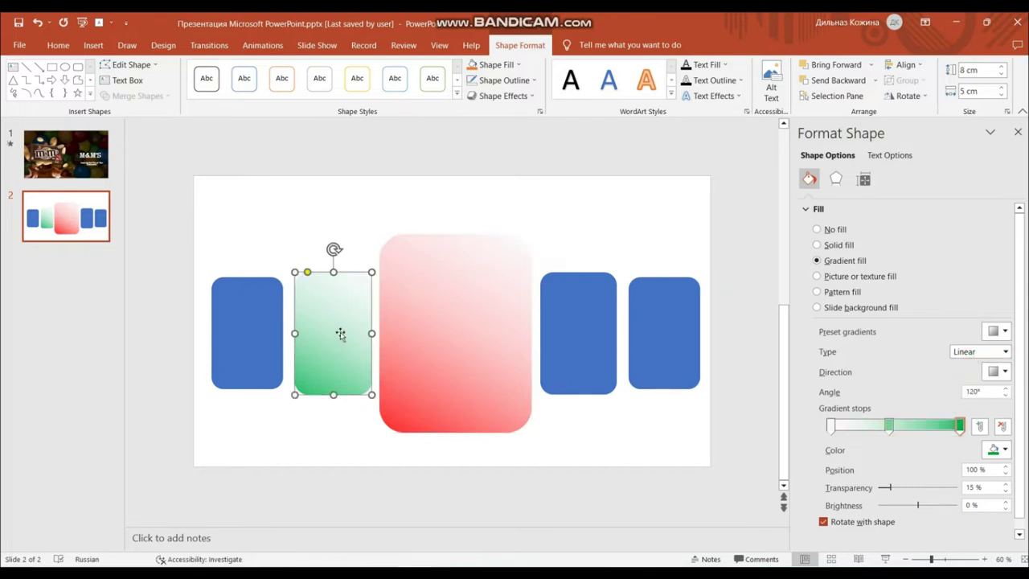
click(995, 449)
key(BackSpace)
text(45)
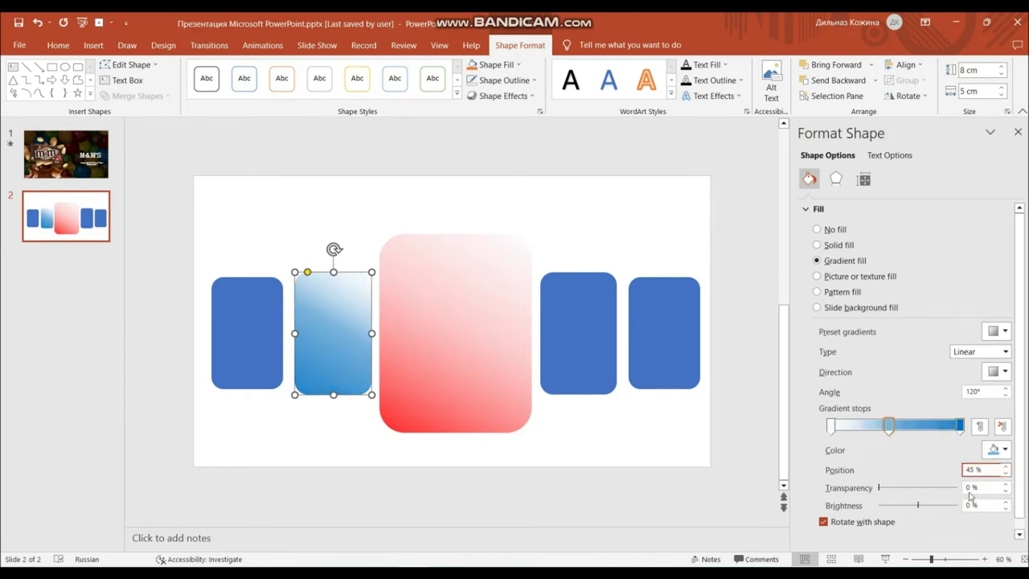
key(Return)
Give the leftmost card a green gradient (value 50) and the fourth card a yellow gradient
click(247, 333)
click(817, 260)
click(995, 450)
click(982, 409)
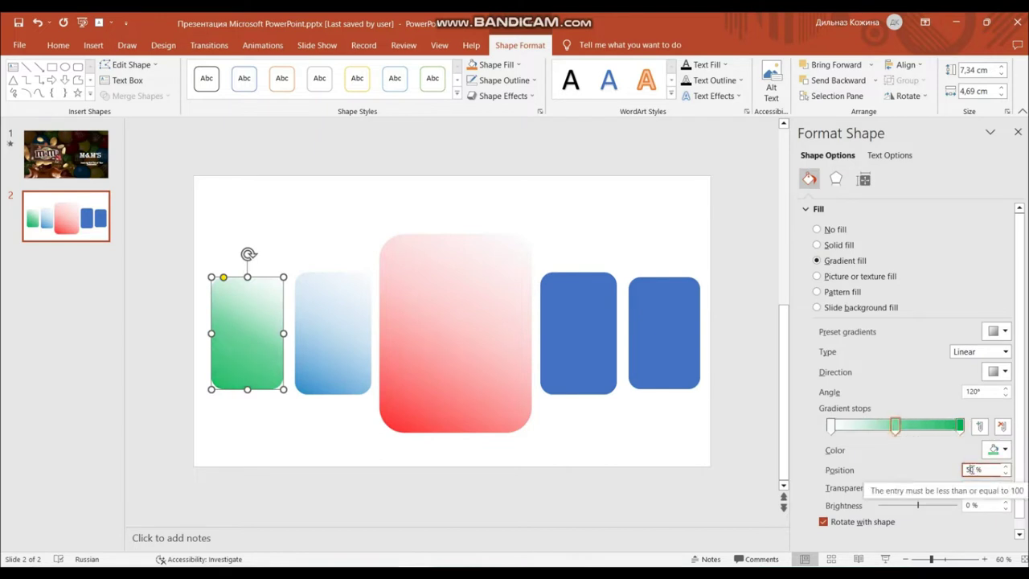
text(50)
click(566, 338)
click(817, 260)
click(995, 450)
click(962, 407)
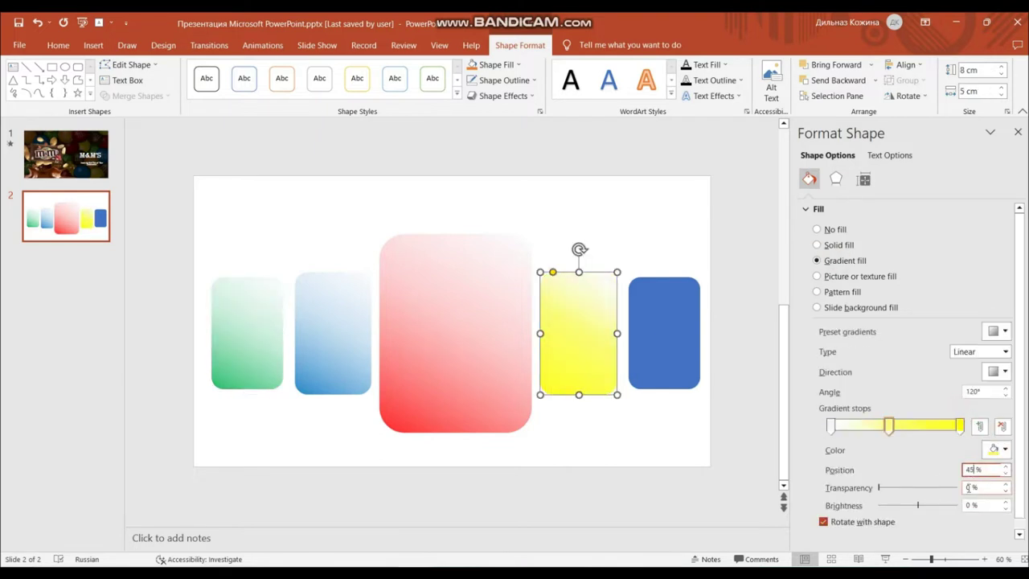
Give the rightmost card a more transparent gold gradient with an added stop
click(665, 333)
click(817, 260)
click(982, 427)
click(998, 450)
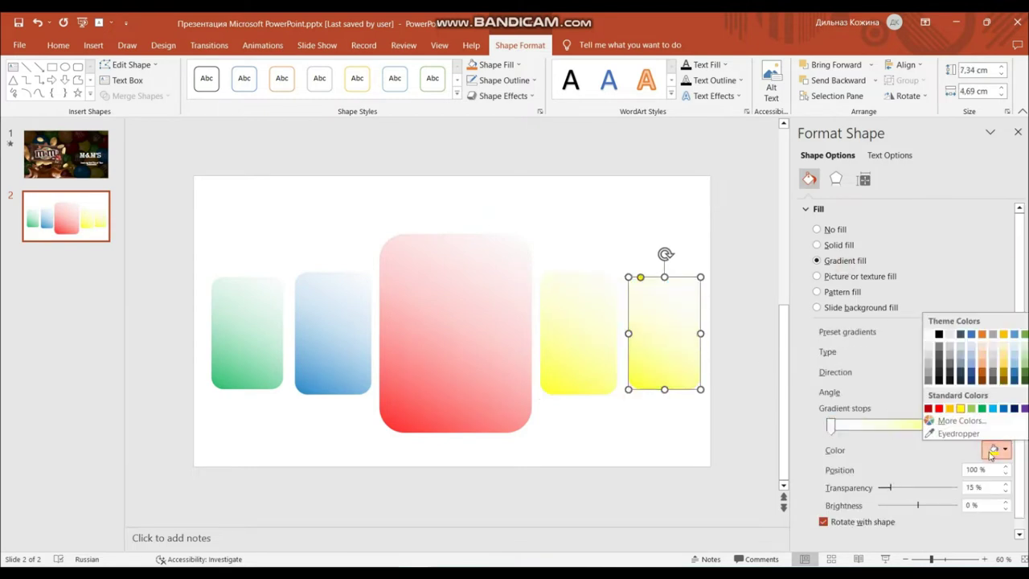
click(950, 406)
click(831, 426)
click(895, 426)
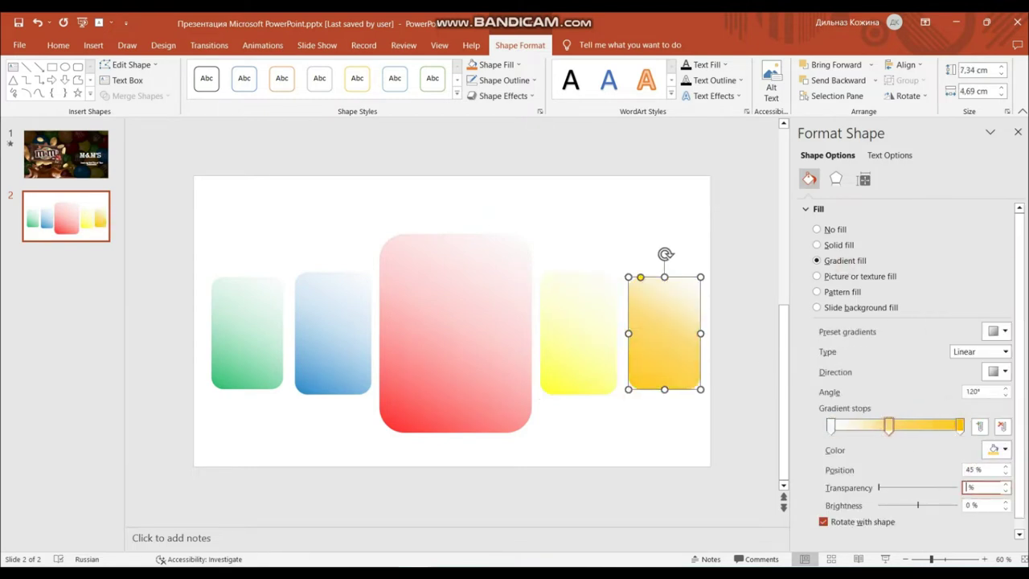
click(1018, 131)
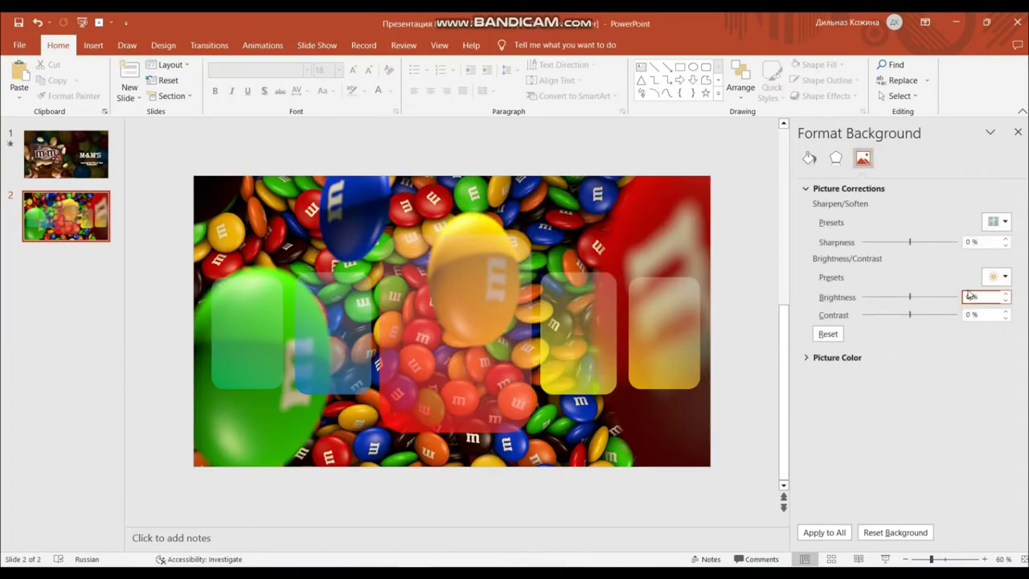
Darken the background picture to brightness -63%
text(-63)
key(Return)
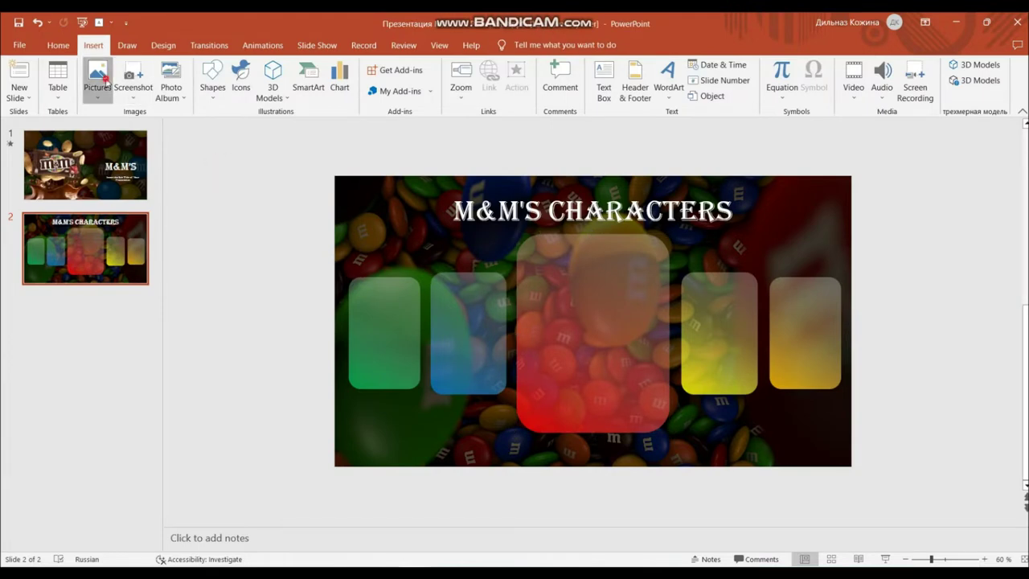
click(97, 78)
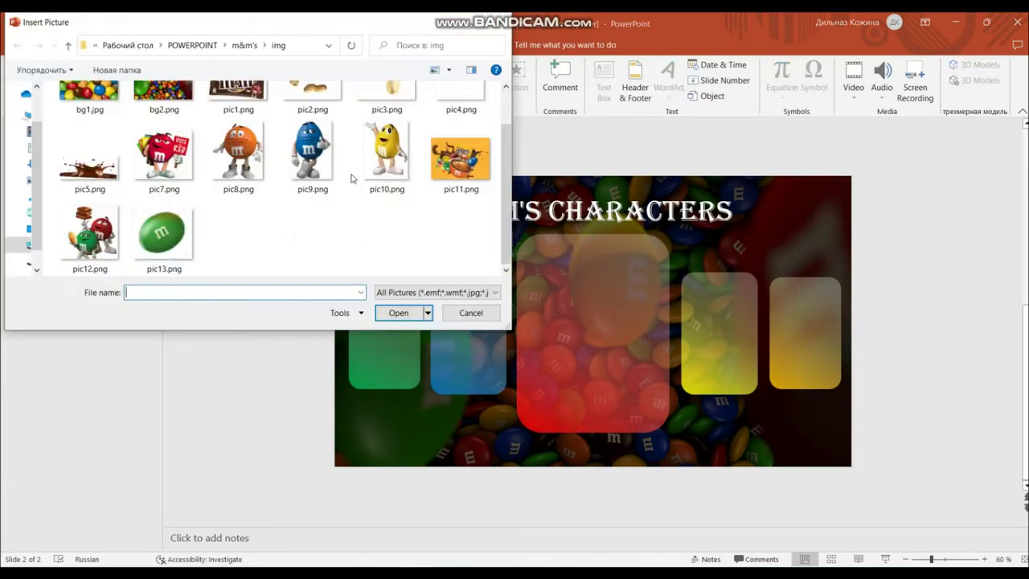
Insert the peanuts picture, crop its left side, move it top-left, and set the title to 48 pt
double_click(314, 107)
click(892, 80)
drag(263, 209, 335, 207)
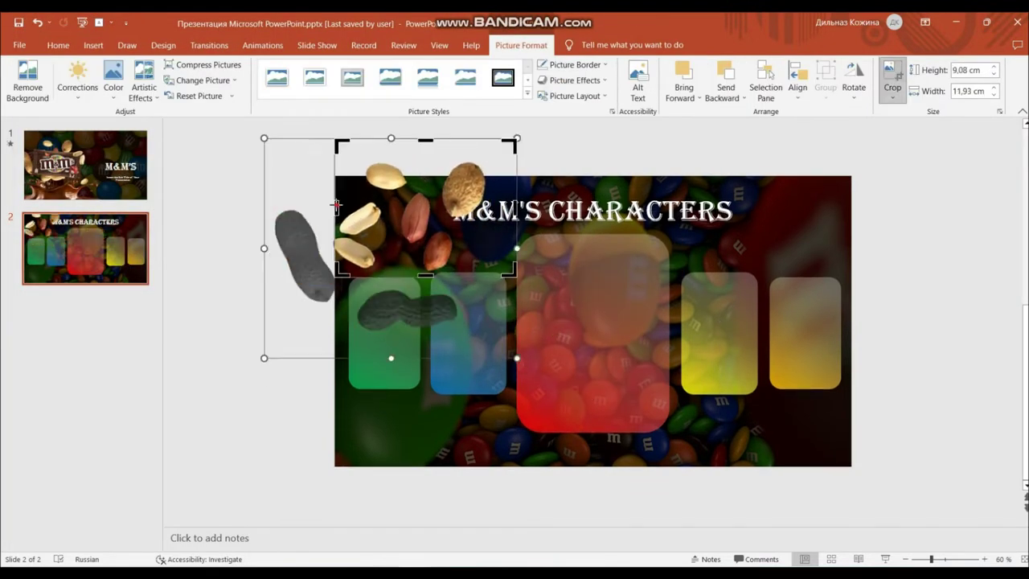
right_click(379, 239)
click(330, 293)
drag(329, 293, 316, 259)
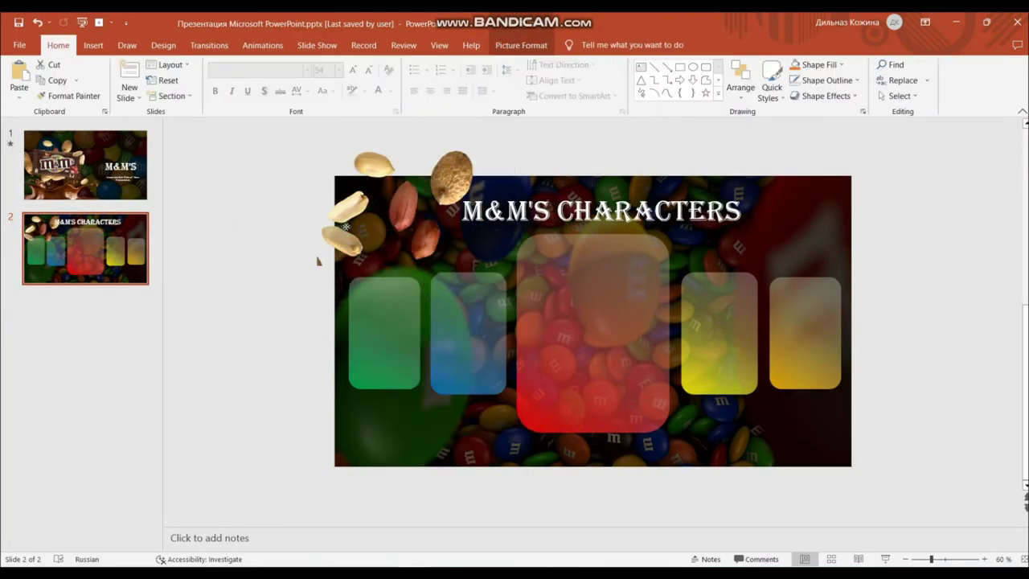
key(Tab)
click(367, 71)
Paste a second peanut picture, crop it to one whole peanut, and tilt it at bottom-left
key(ctrl+v)
click(893, 81)
drag(340, 372, 366, 419)
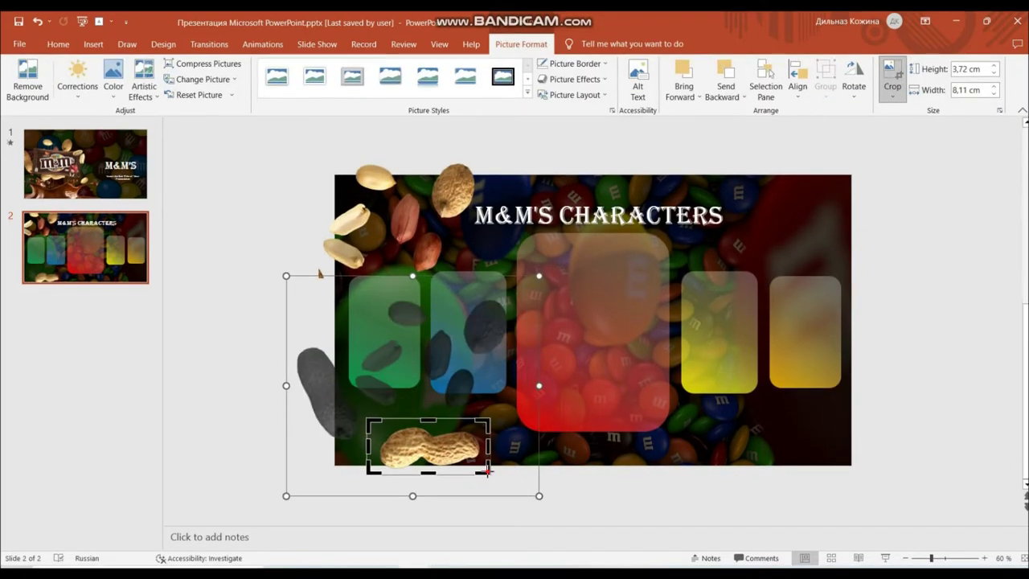
click(319, 272)
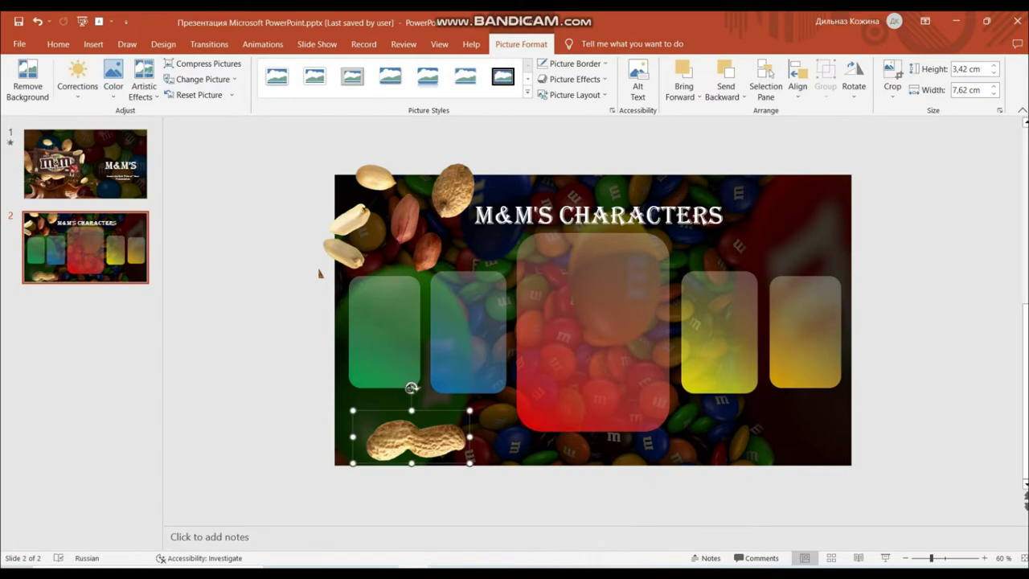
drag(412, 387, 399, 448)
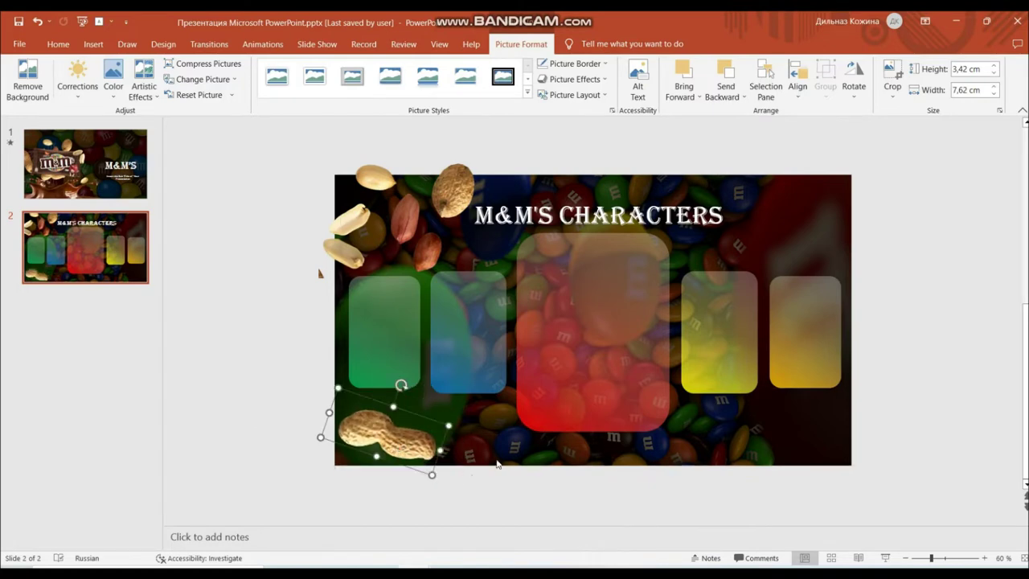
Insert a peanut picture at the top right and place the red M&M character at lower centre
click(94, 43)
click(98, 81)
double_click(458, 120)
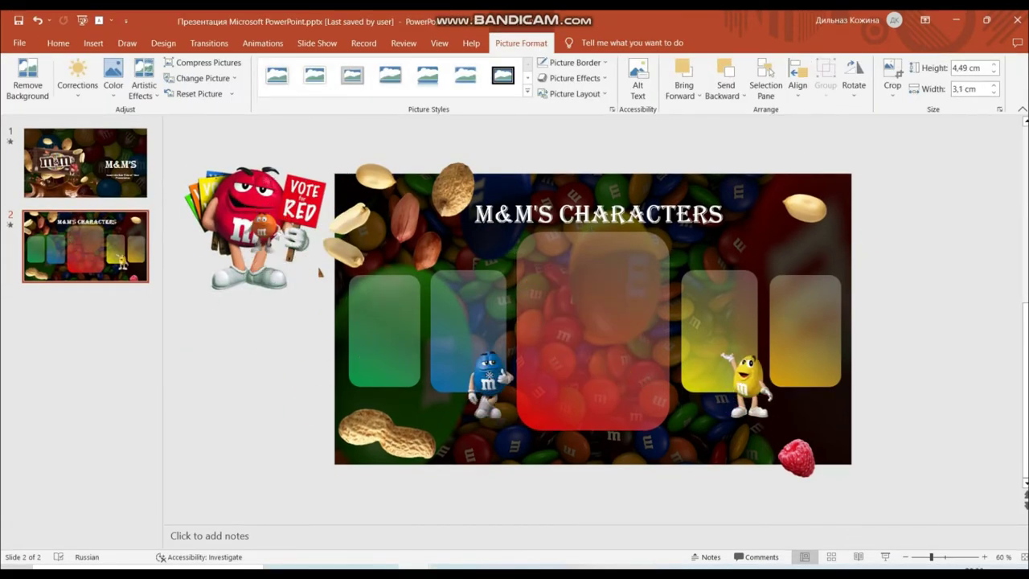
mouse_move(186, 164)
mouse_down()
mouse_move(496, 339)
mouse_move(482, 341)
mouse_up()
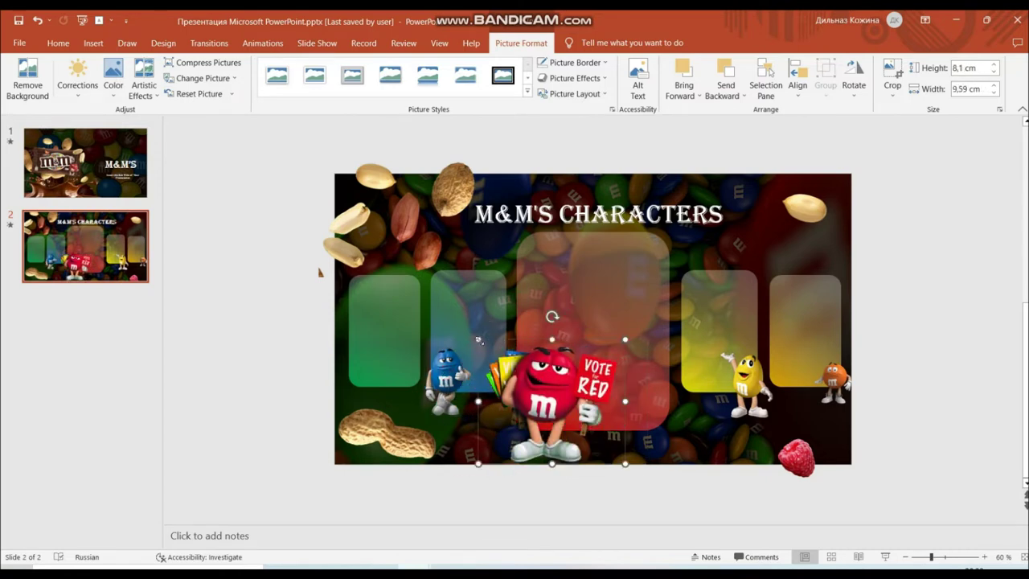
click(447, 376)
Insert the green M&M character picture from a file using Alt+N, P, D
key(alt+n)
key(p)
key(d)
double_click(246, 248)
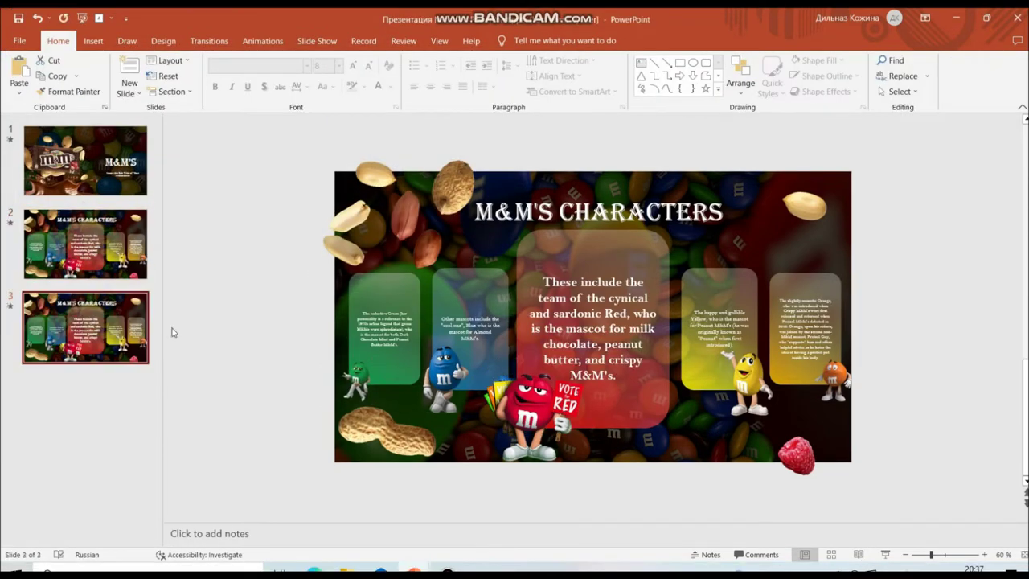
Paste the five copied character cards and park them above slide 3, outside its edge
key(ctrl+v)
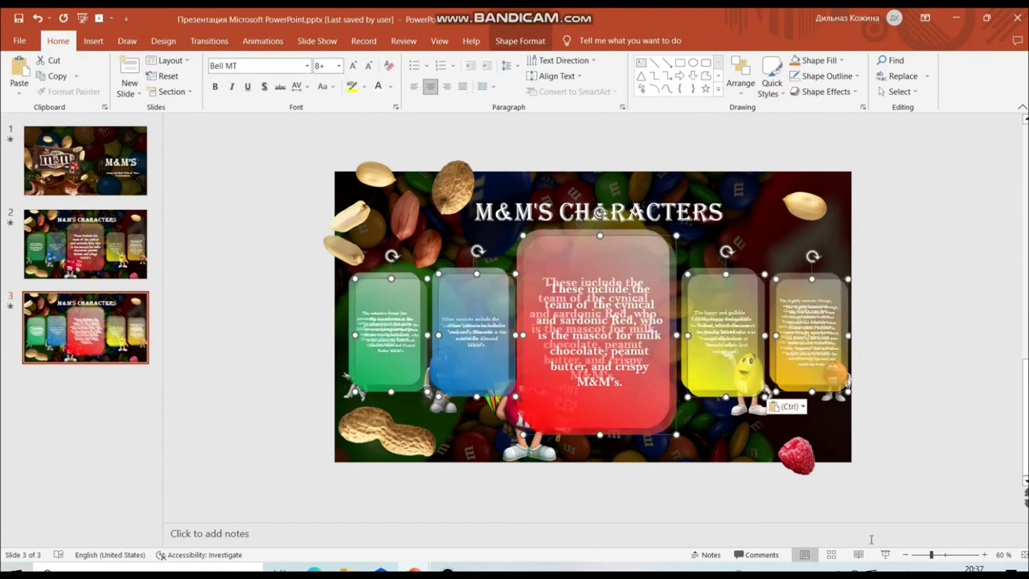
scroll(592, 322, down, 2)
mouse_move(592, 250)
mouse_down()
mouse_move(592, 110)
mouse_move(592, 121)
mouse_up()
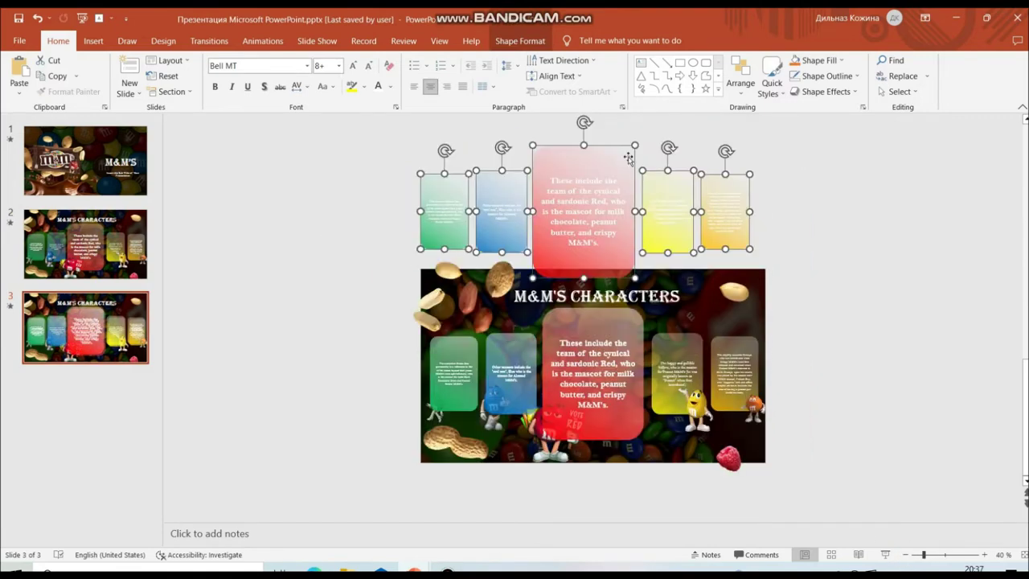
scroll(590, 140, down, 1)
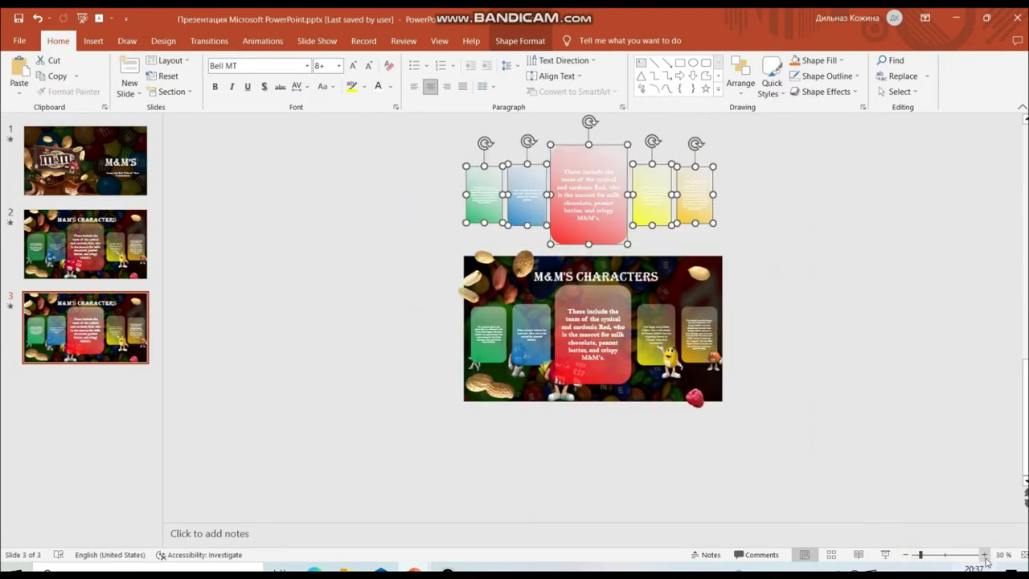
scroll(884, 395, up, 1)
scroll(873, 396, up, 1)
click(868, 398)
click(503, 430)
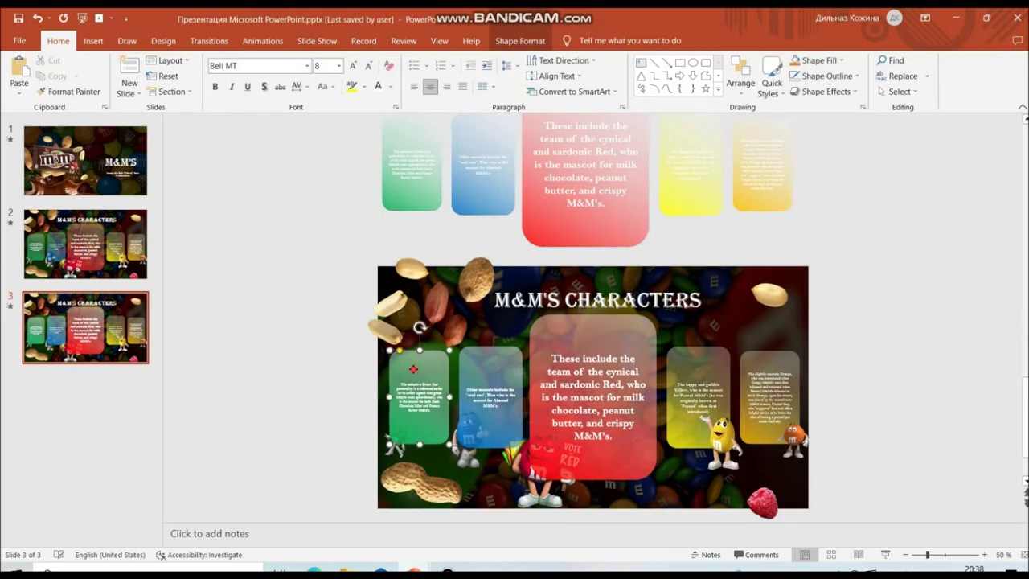
Move the green card and its figure off the slide's left edge
shift+click(618, 347)
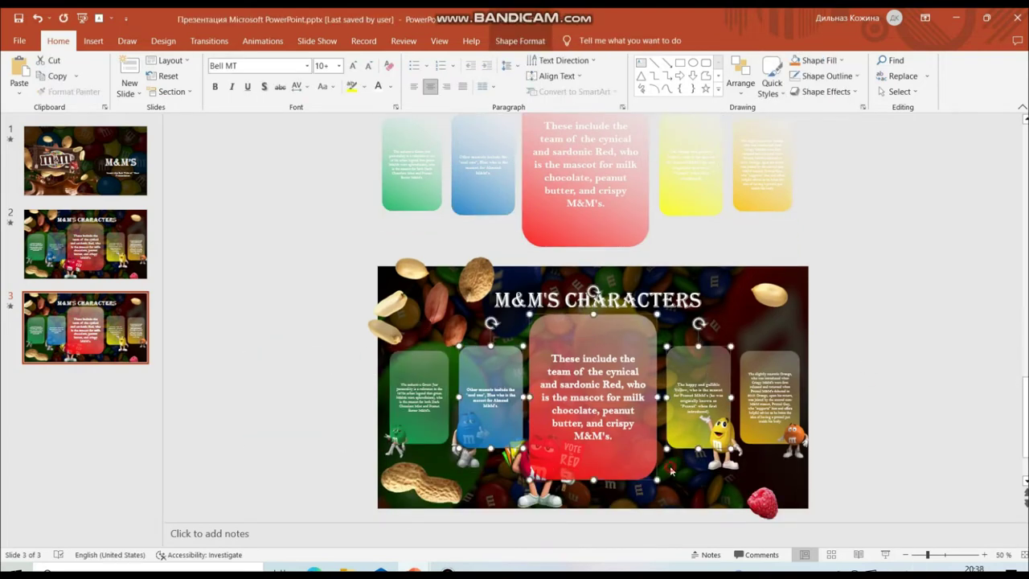
click(418, 377)
shift+click(394, 438)
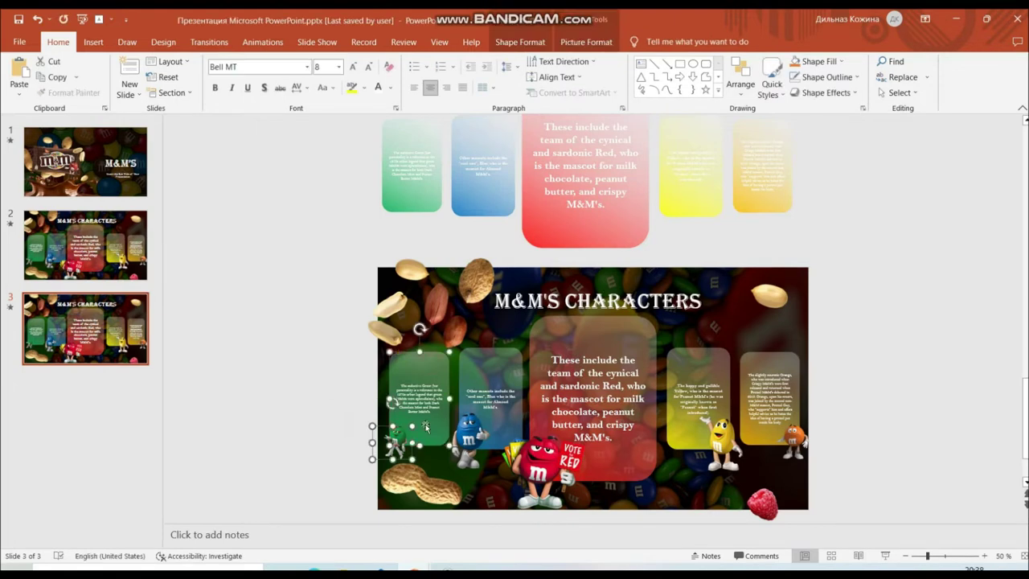
drag(426, 426, 346, 430)
click(411, 168)
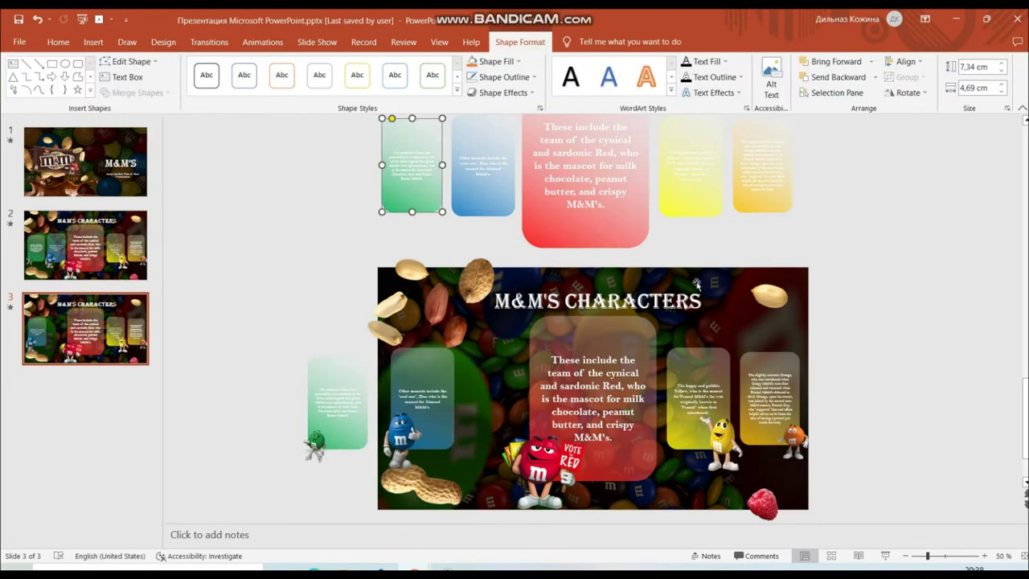
key(Escape)
Shrink the red card to 5 cm height and shift it into the second slot
drag(559, 340, 493, 340)
key(Tab)
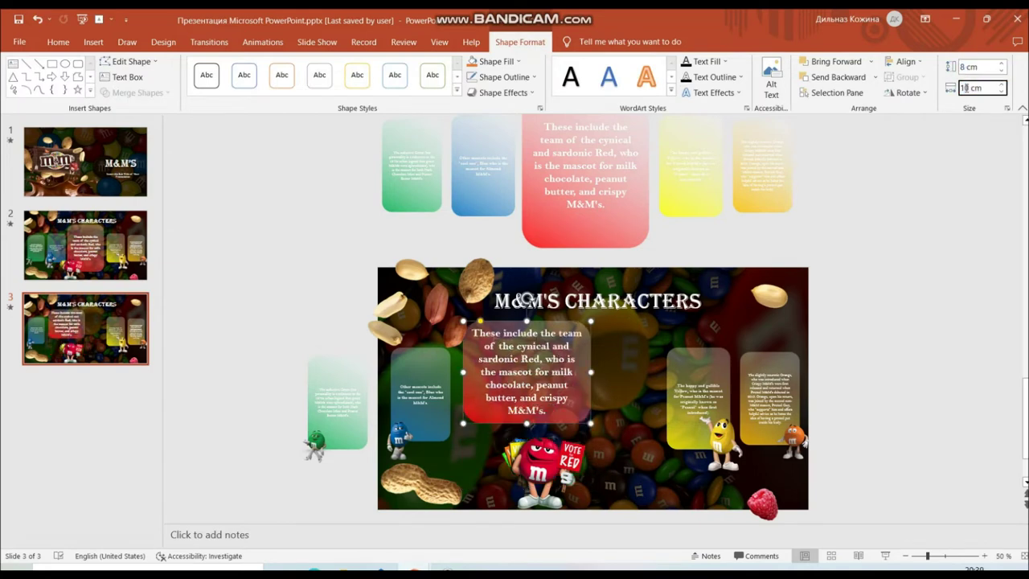
text(5)
key(Return)
mouse_move(488, 418)
mouse_down()
mouse_move(488, 298)
mouse_move(493, 421)
mouse_up()
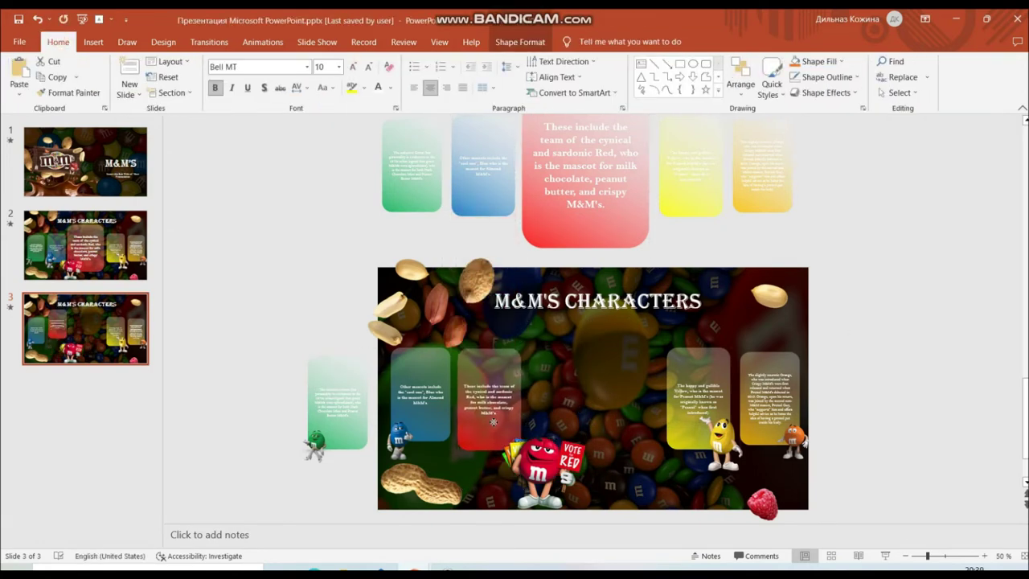
key(ctrl+z)
Resize the yellow card to 13 × 10 cm and centre it on the slide
click(472, 42)
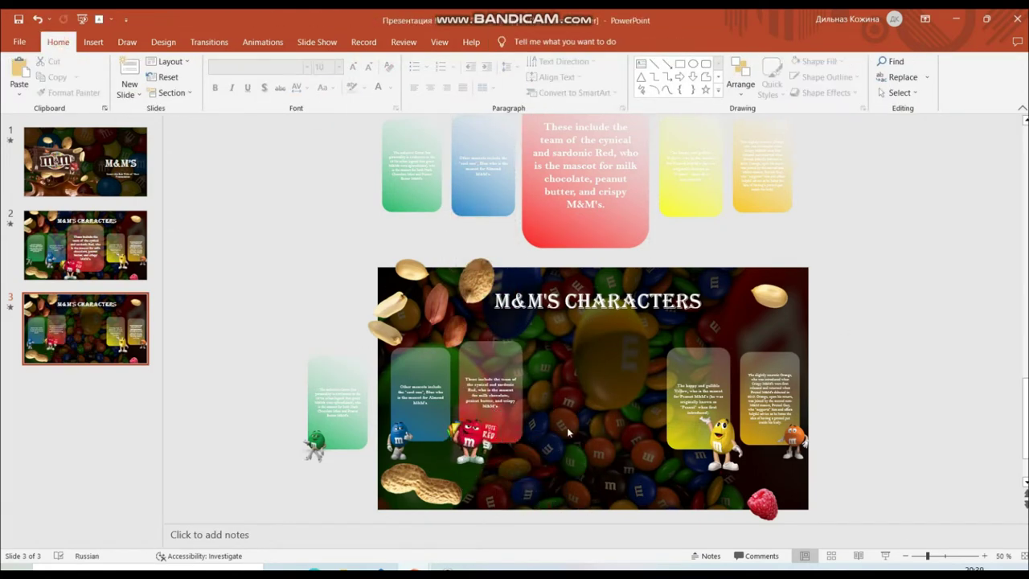
key(ctrl+z)
click(521, 42)
key(ctrl+y)
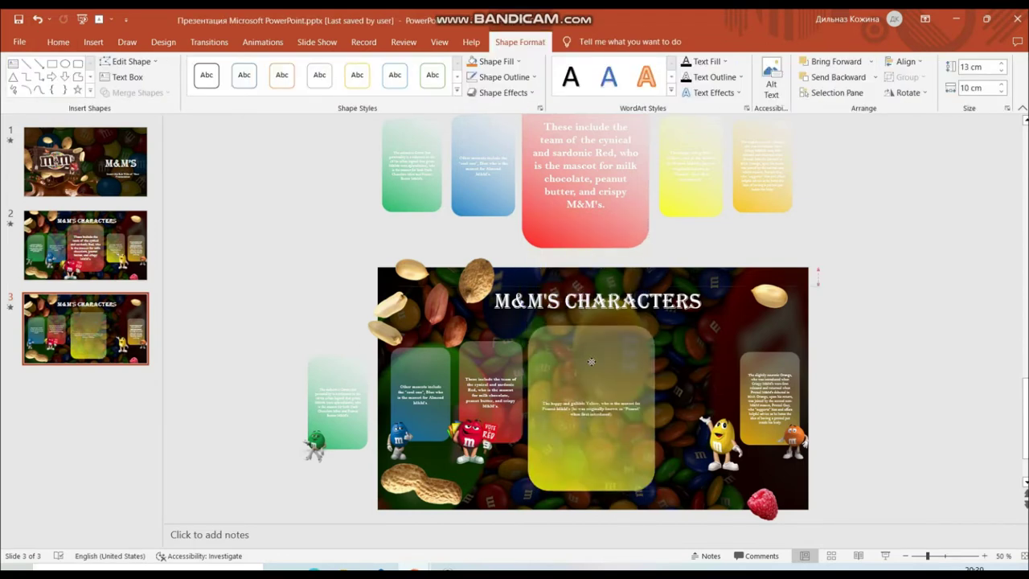
mouse_move(594, 347)
mouse_down()
mouse_move(586, 232)
mouse_move(581, 369)
mouse_up()
Line up the blue and red cards, and move the orange card left at 8 cm height
mouse_move(417, 366)
mouse_down()
mouse_move(413, 218)
mouse_move(415, 364)
mouse_up()
mouse_move(476, 356)
mouse_down()
mouse_move(485, 242)
mouse_move(474, 364)
mouse_up()
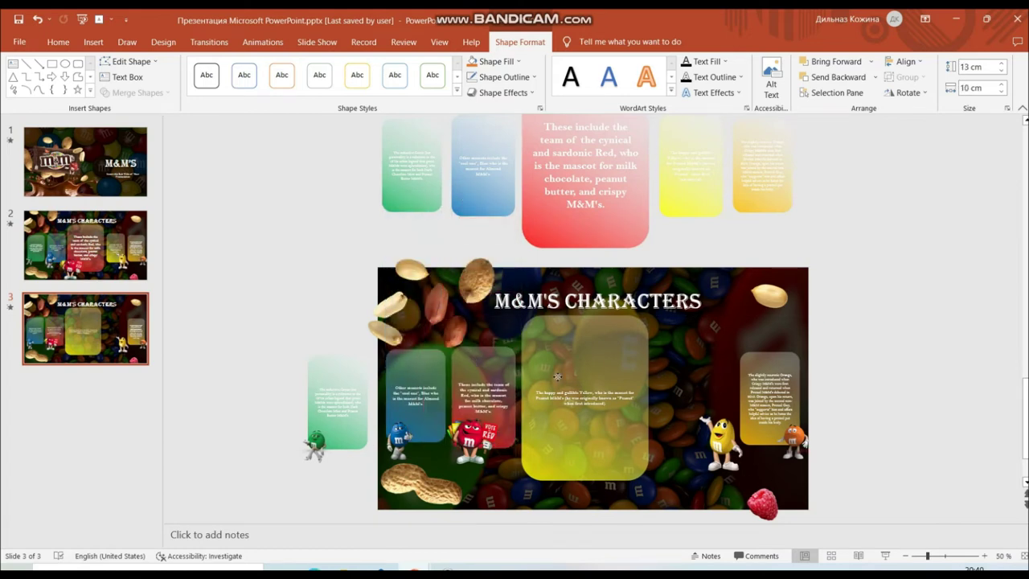
drag(771, 398, 685, 394)
text(8)
key(Tab)
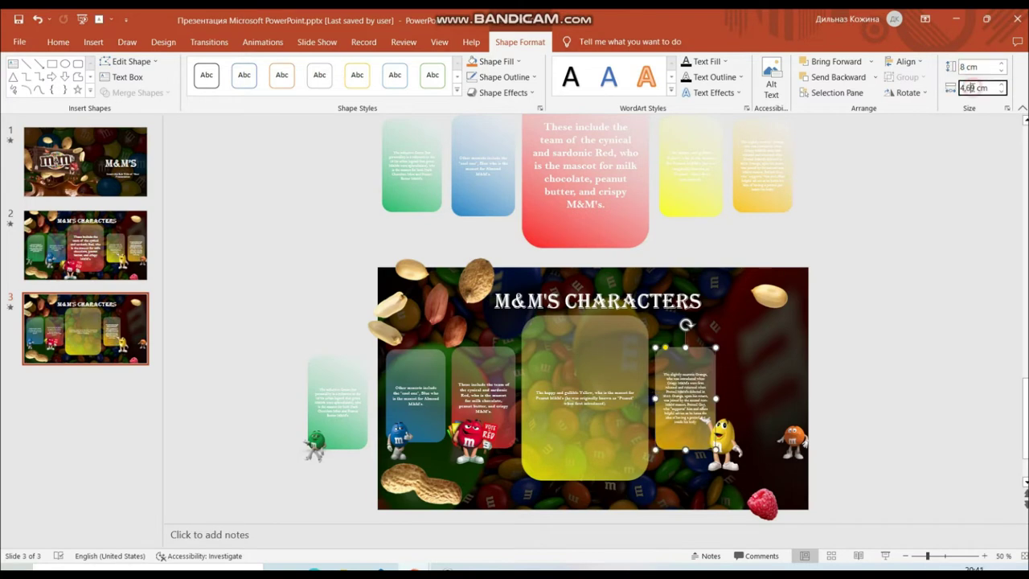
Move the green card and figure into the last slot on slide 3, aligned with the others
scroll(887, 323, up, 1)
click(318, 471)
drag(318, 470, 774, 503)
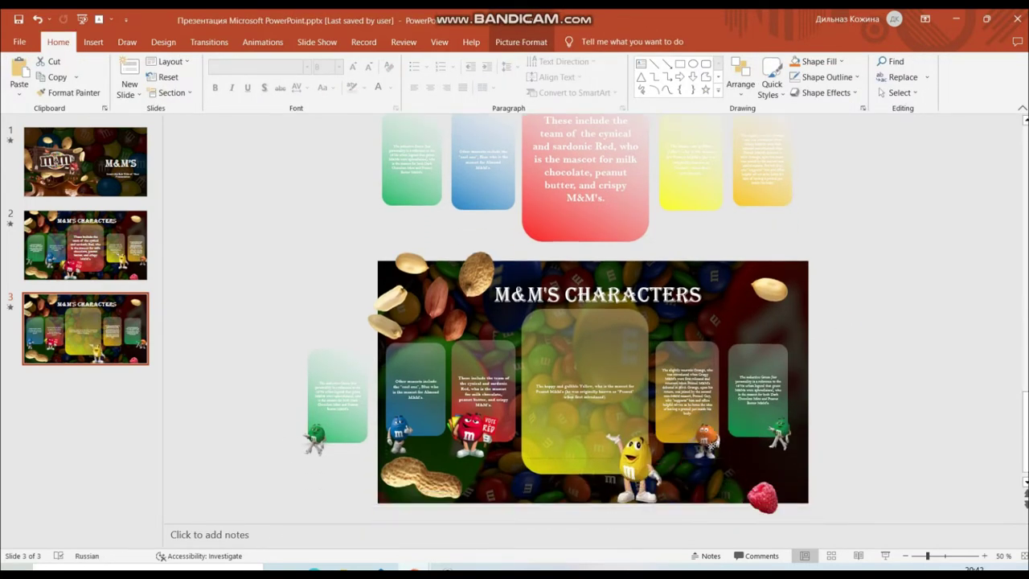
drag(725, 415, 752, 457)
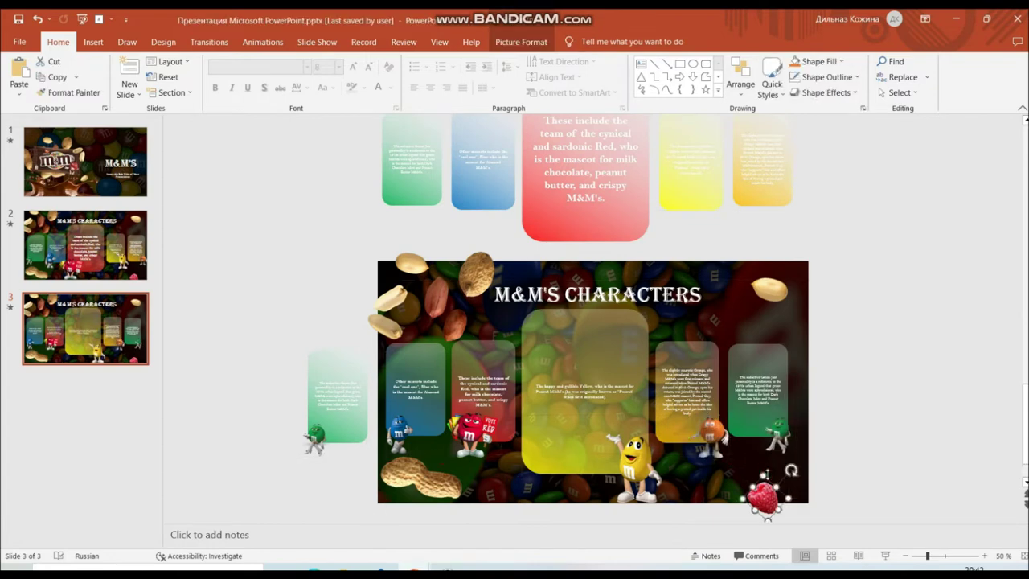
key(ctrl+v)
drag(418, 425, 851, 425)
key(Escape)
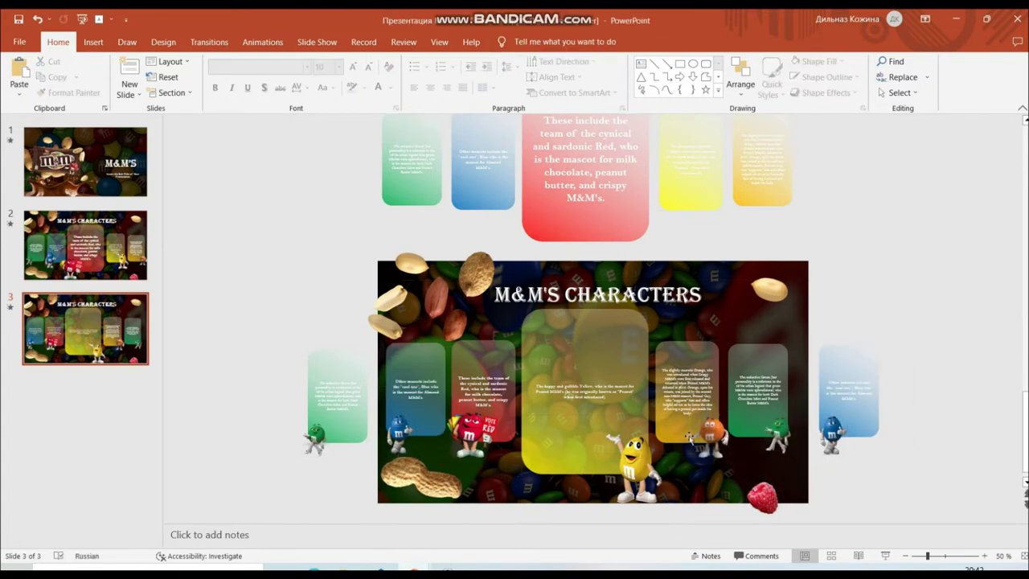
click(758, 394)
click(753, 181)
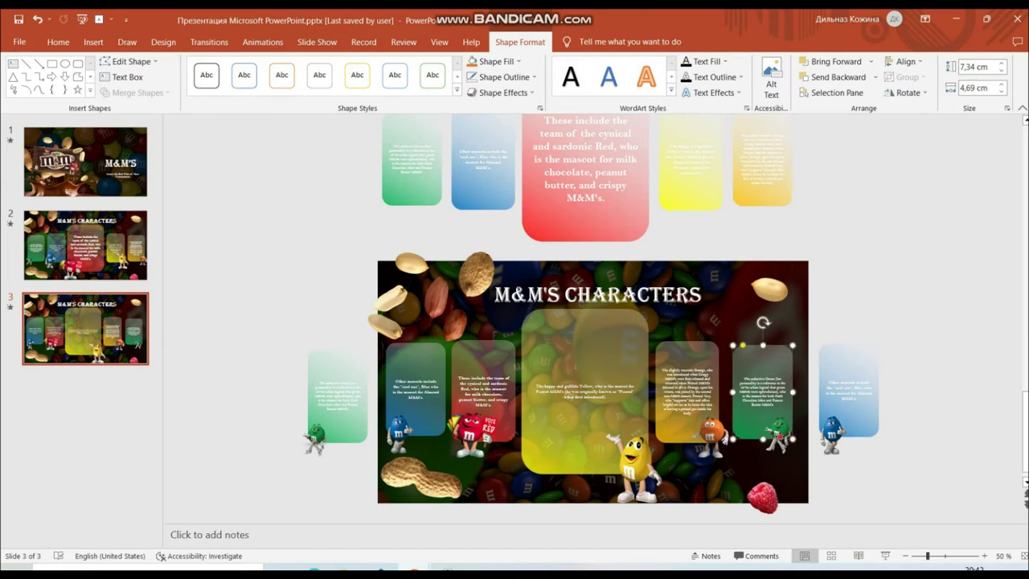
drag(690, 349, 693, 344)
click(563, 378)
key(Escape)
Enlarge the yellow card's description text, then duplicate slide 3 as slide 4
click(339, 67)
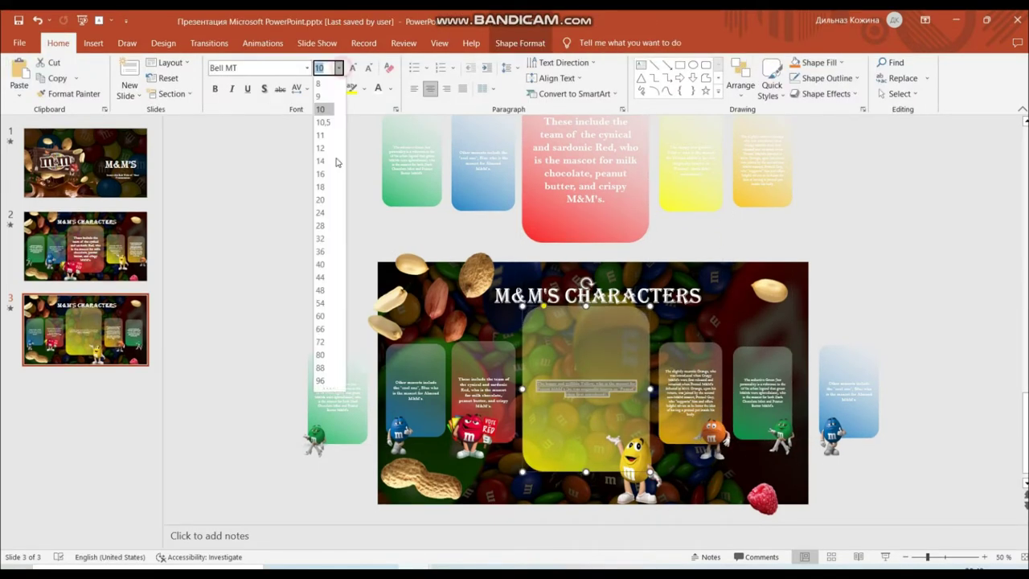
click(326, 161)
click(415, 377)
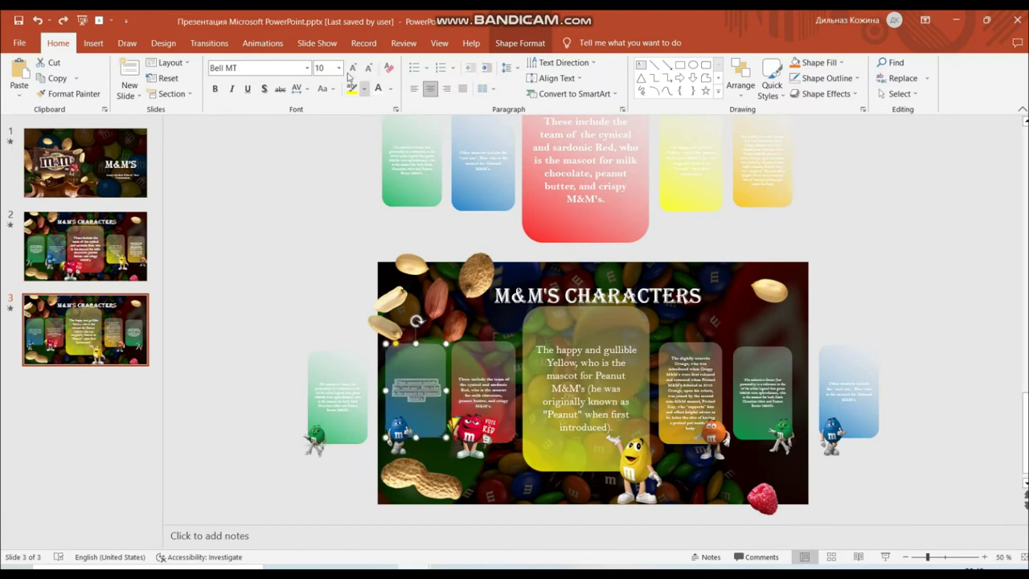
click(86, 330)
key(ctrl+d)
On slide 4, delete the spare green card, push blue off-slide, and shift red and yellow left
click(338, 398)
key(Delete)
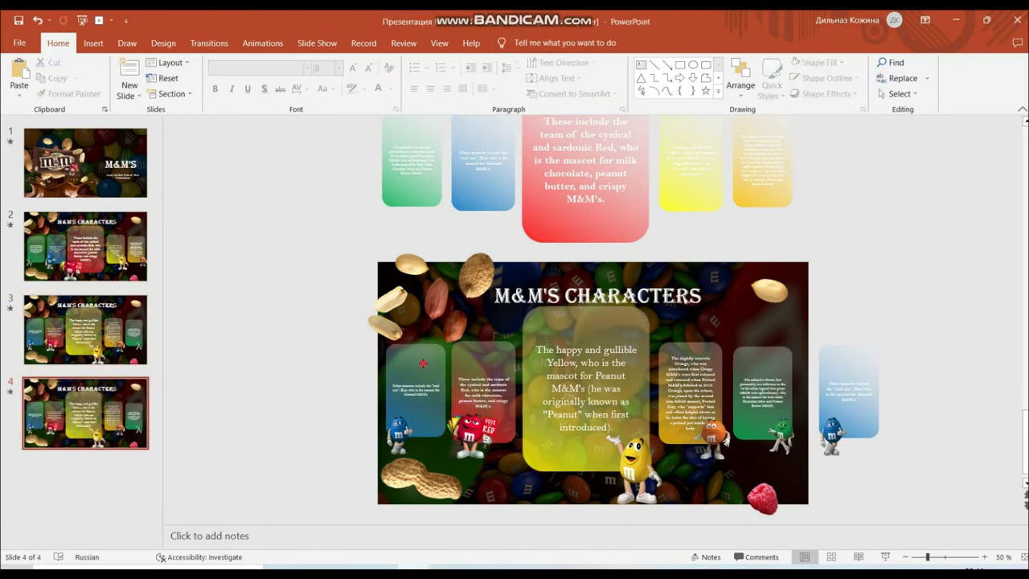
drag(432, 415, 352, 418)
drag(499, 364, 437, 363)
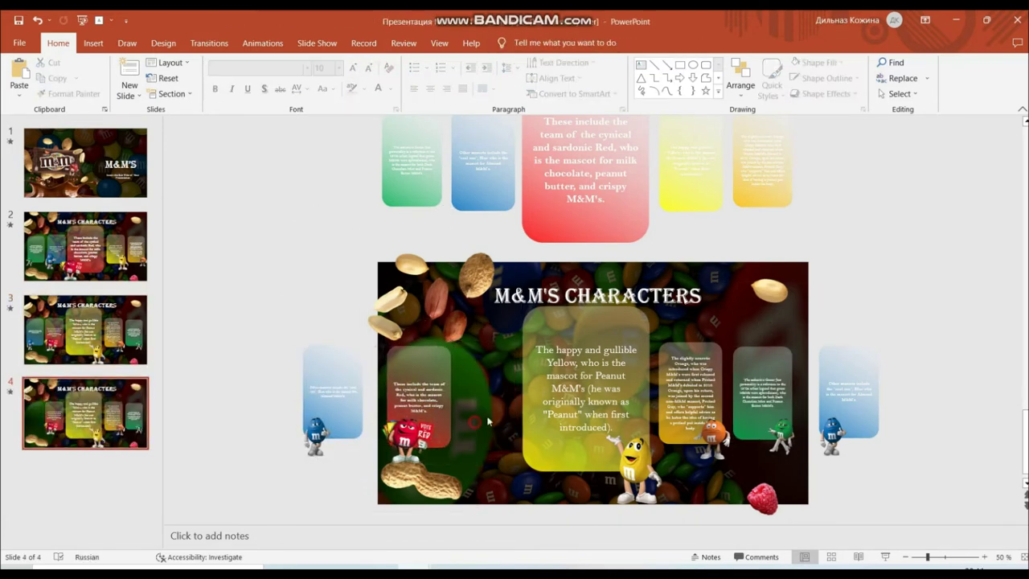
drag(587, 386, 533, 386)
click(437, 363)
click(434, 354)
click(991, 69)
Set the yellow card's width to 5 cm and move the yellow figure under it
click(531, 386)
click(977, 88)
text(5)
key(Return)
click(510, 384)
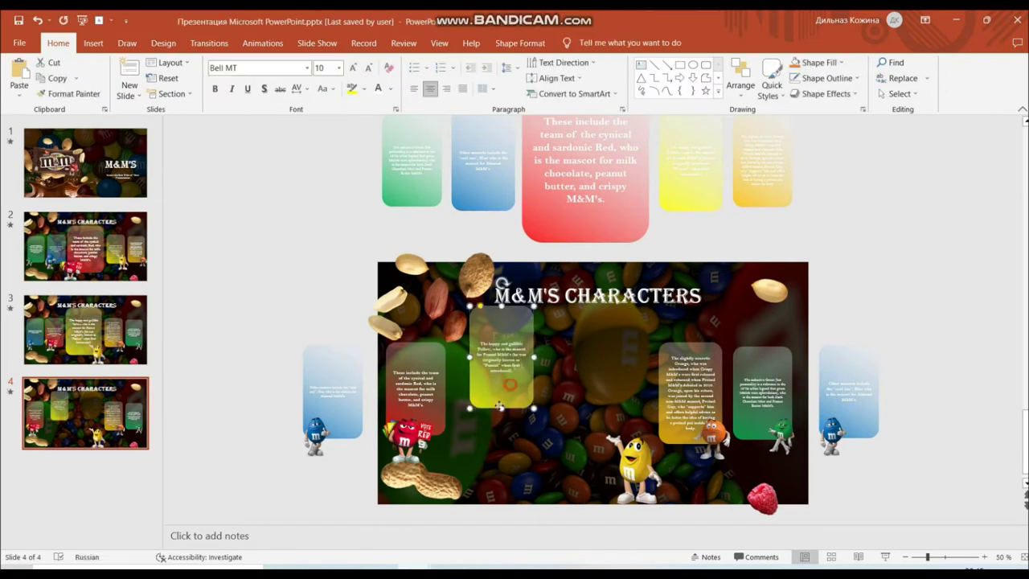
drag(698, 434, 605, 434)
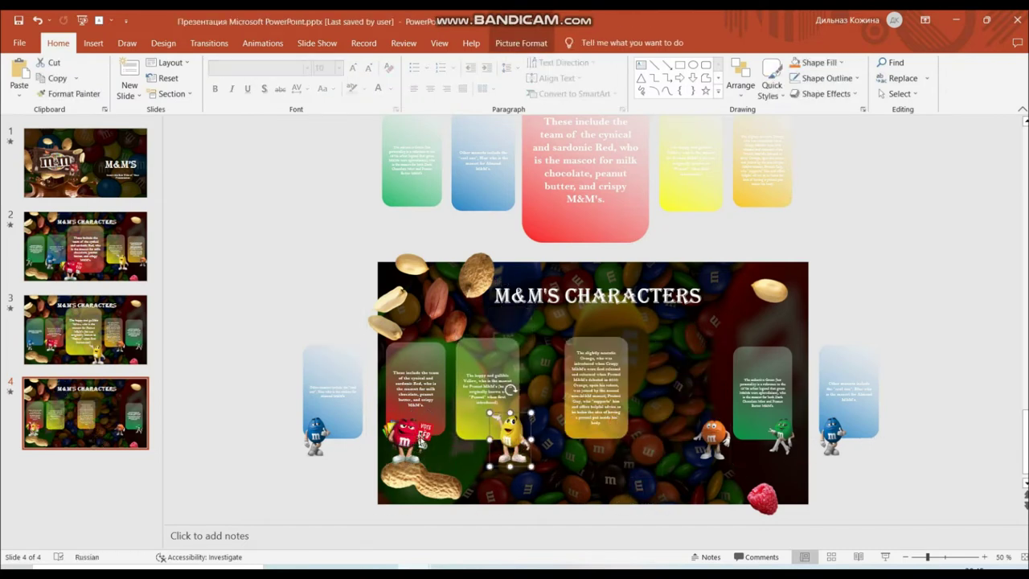
Make the orange card 13 × 10 cm, centred, with its description text enlarged to 20 pt
click(599, 362)
click(521, 42)
click(977, 67)
text(13)
key(Tab)
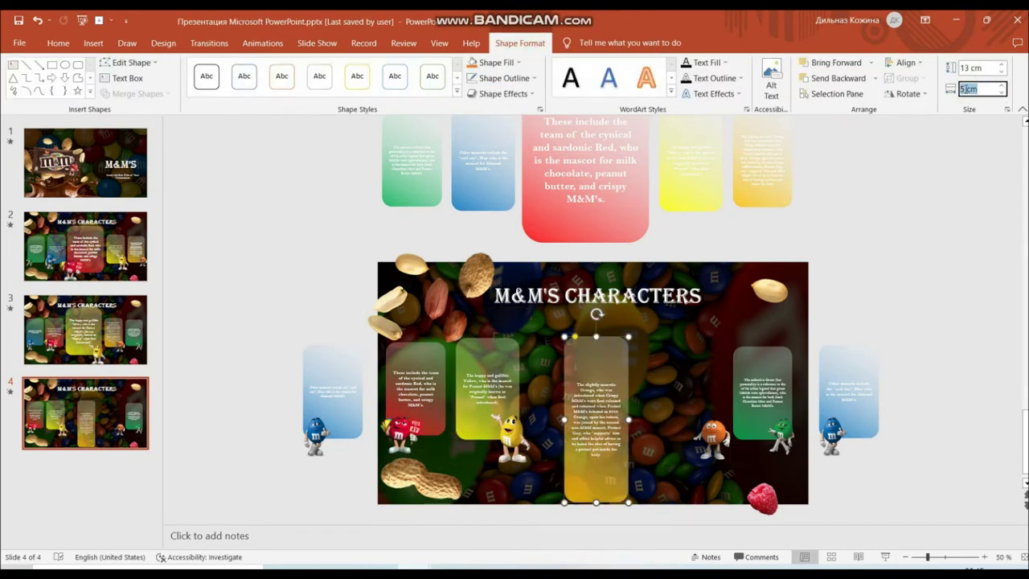
text(10)
drag(600, 356, 597, 352)
click(522, 465)
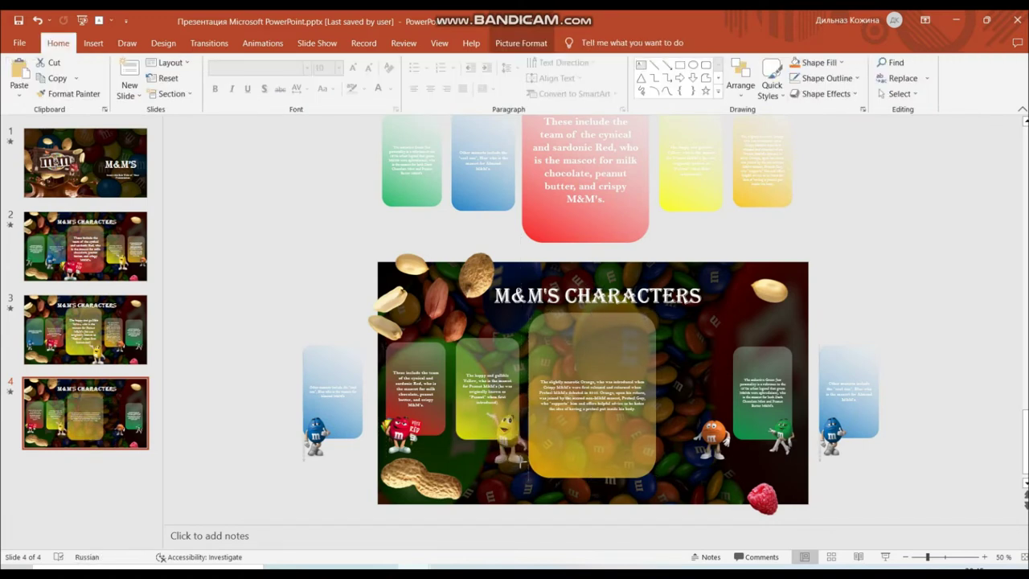
click(616, 404)
click(338, 68)
click(326, 222)
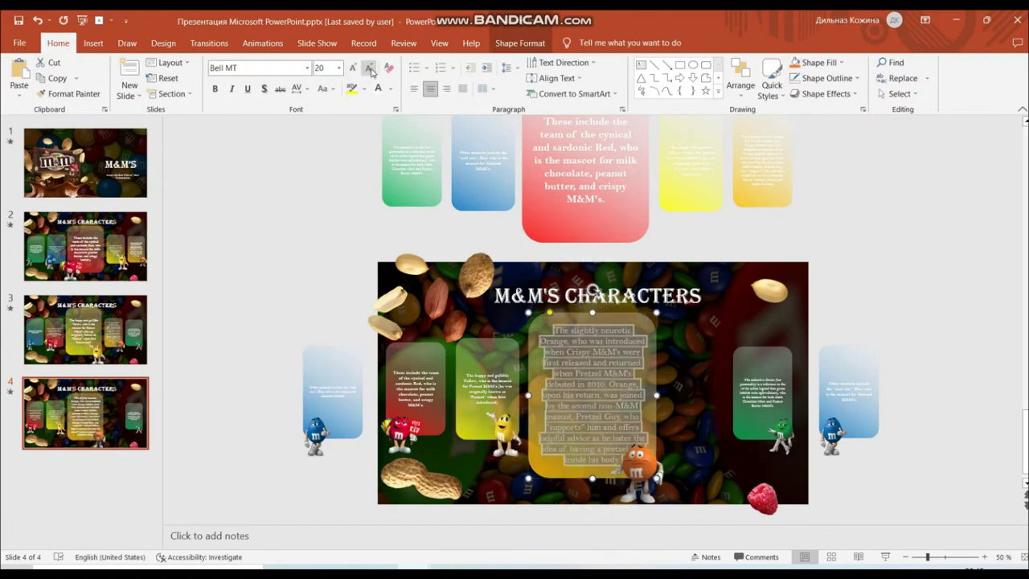
Move the green card toward the right and set the green figure onto it
drag(755, 420, 689, 420)
click(965, 282)
click(690, 359)
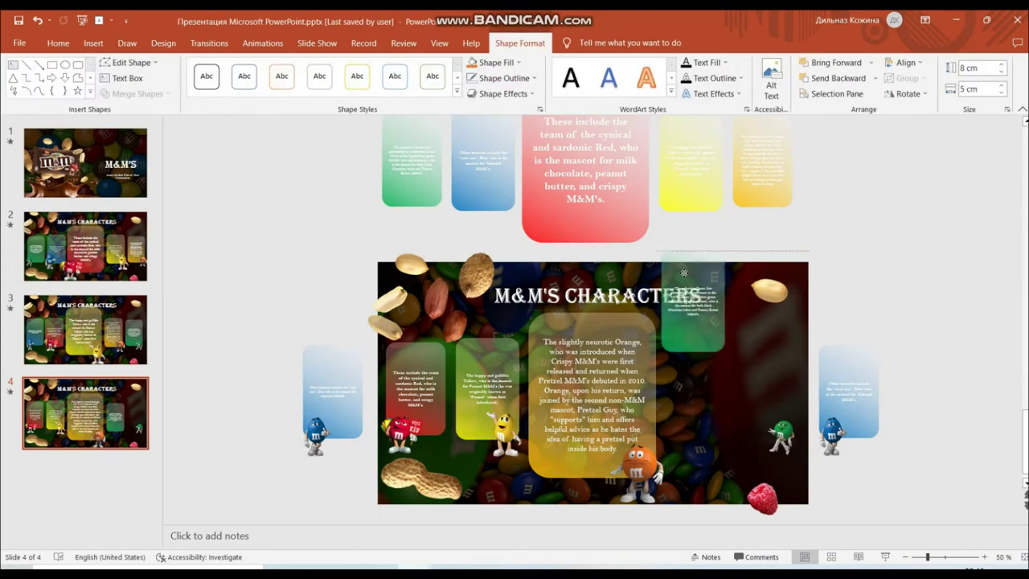
drag(781, 435, 712, 435)
click(830, 435)
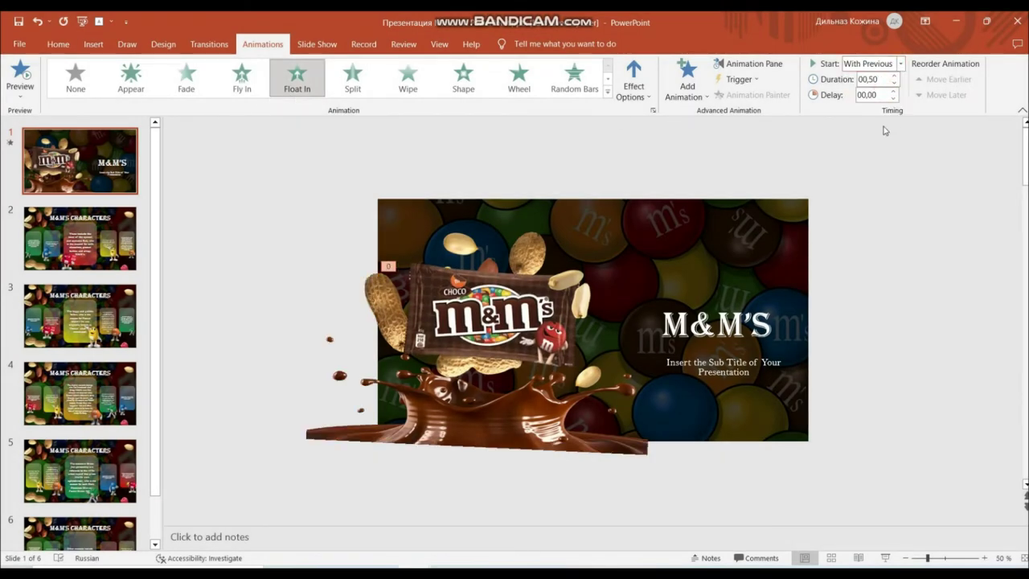
Select the top and bottom peanut pictures on slide 2
click(81, 238)
click(456, 260)
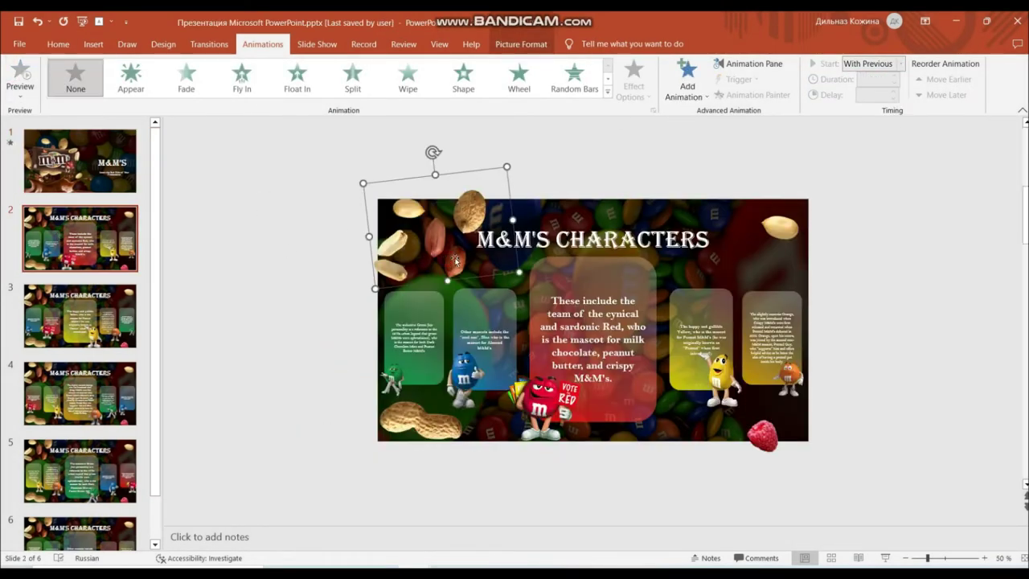
shift+click(777, 229)
shift+click(482, 241)
shift+click(416, 422)
Give the selected pictures a Float In animation, With Previous, lasting 0.50 s
click(296, 76)
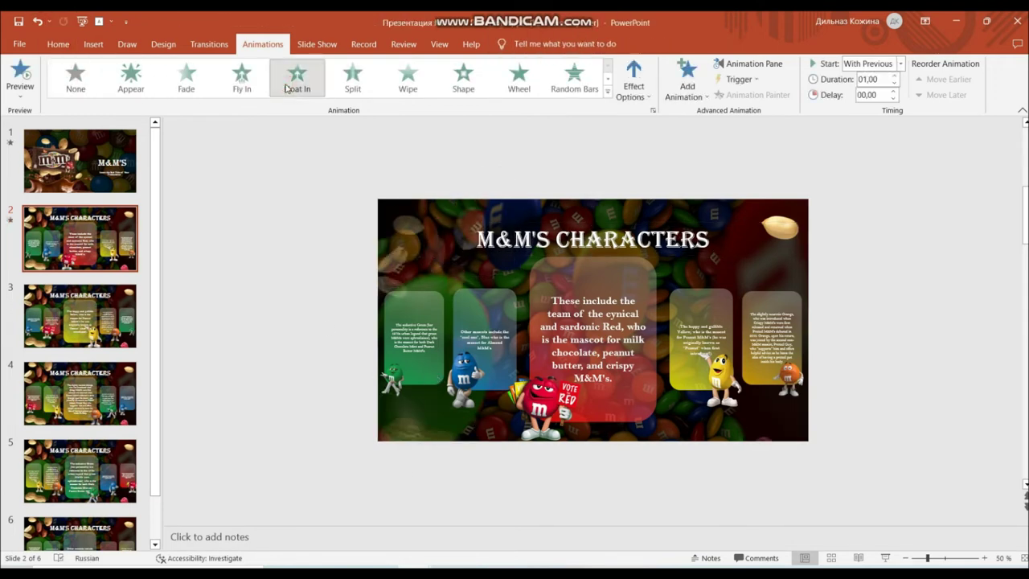
click(894, 84)
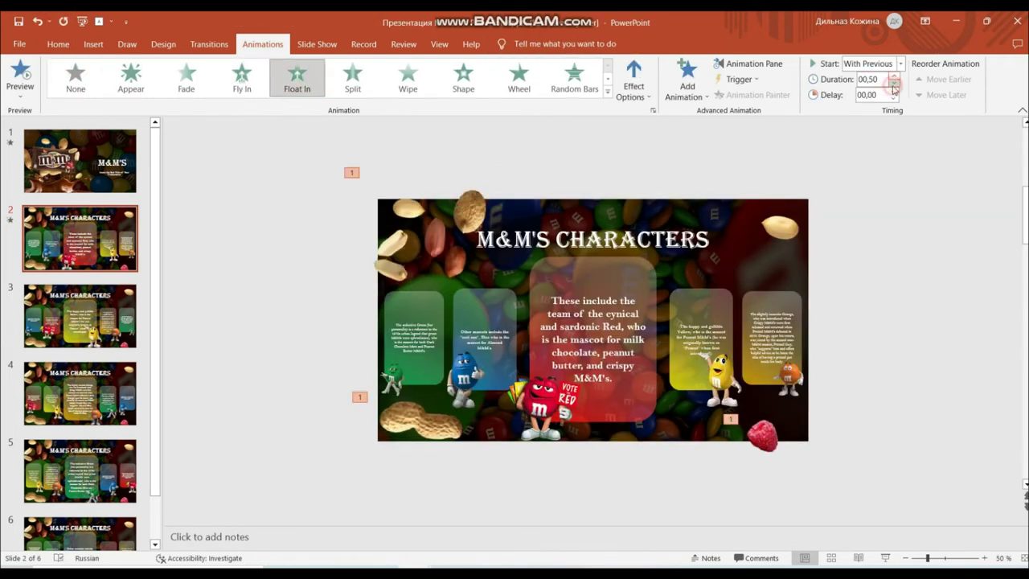
click(873, 92)
click(894, 82)
click(80, 239)
click(95, 378)
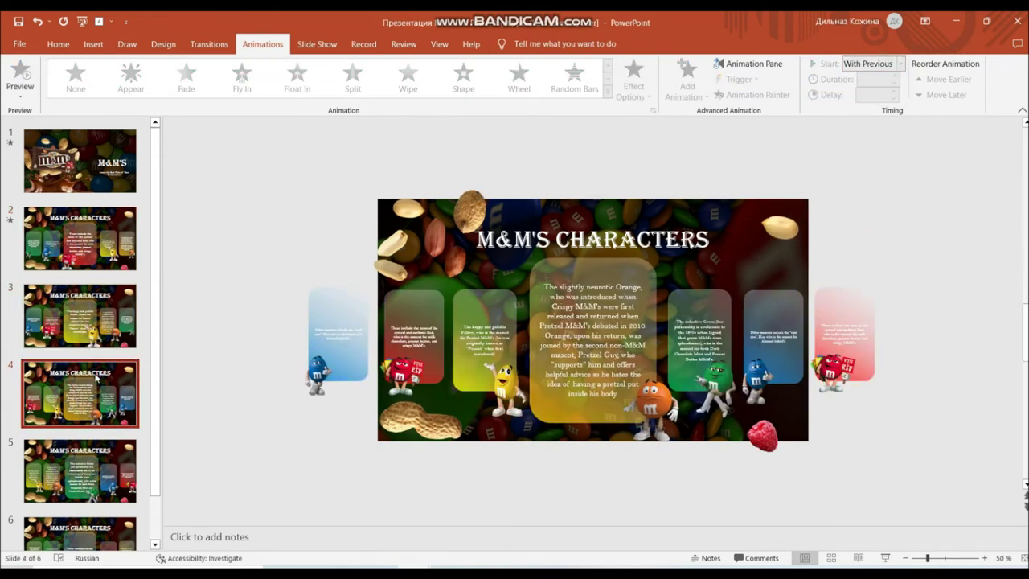
click(94, 270)
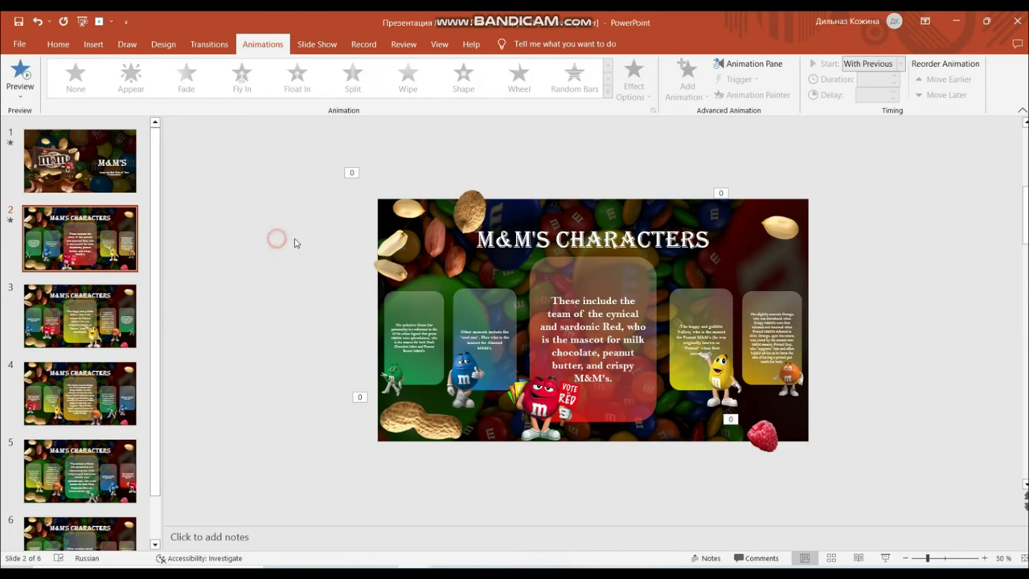
click(208, 44)
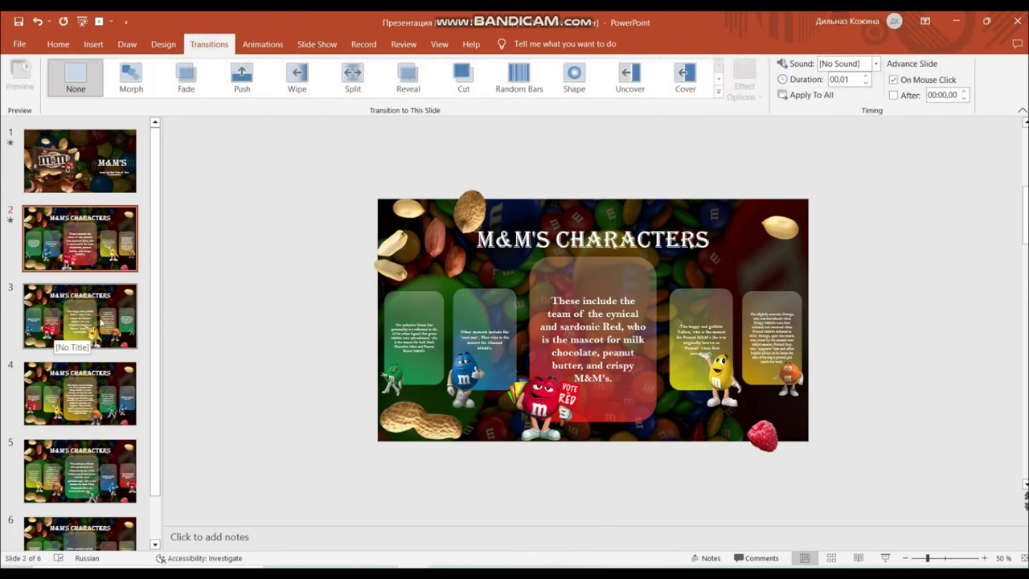
Apply the Morph transition to slides 3, 4, 5 and 6
click(102, 321)
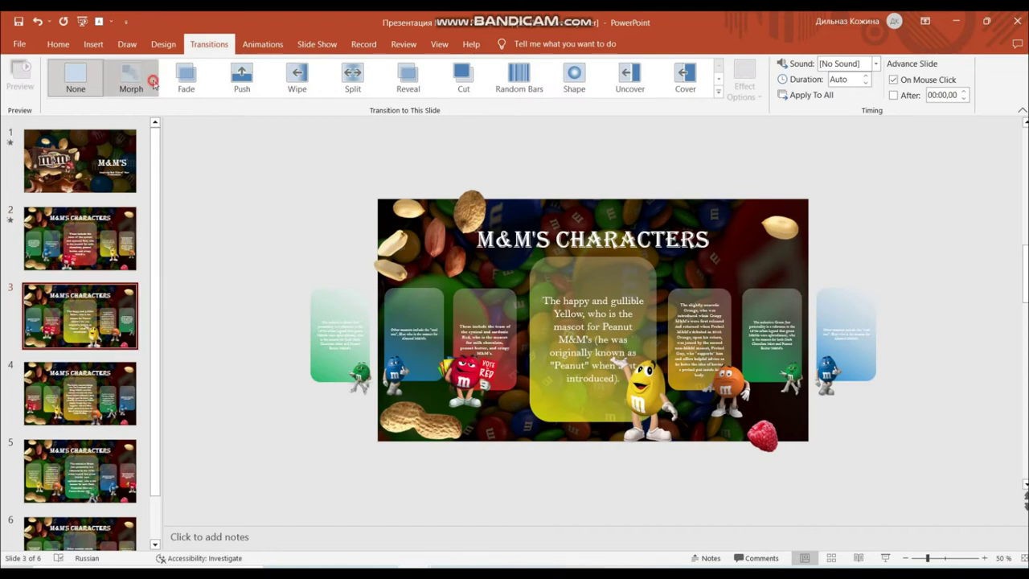
click(100, 424)
click(140, 78)
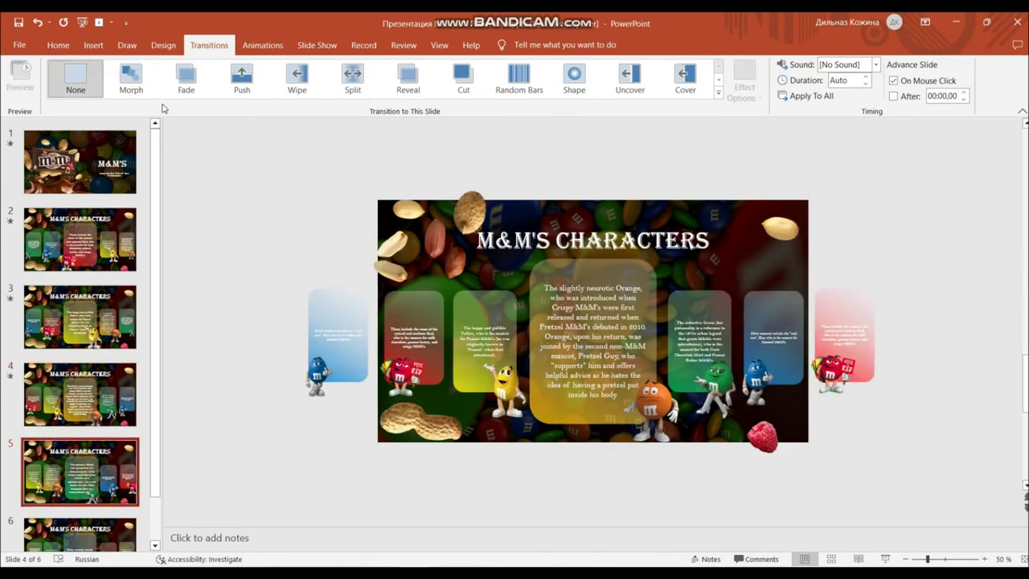
click(80, 472)
click(156, 545)
click(80, 527)
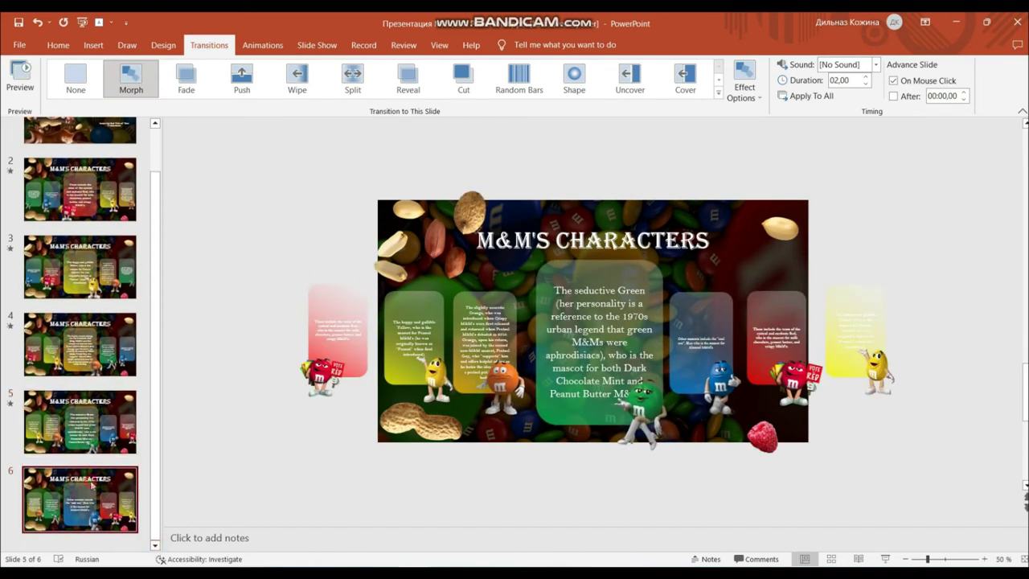
click(131, 78)
scroll(81, 321, up, 2)
Apply the Morph transition to slide 2 and reapply it to slide 3
click(80, 240)
click(126, 90)
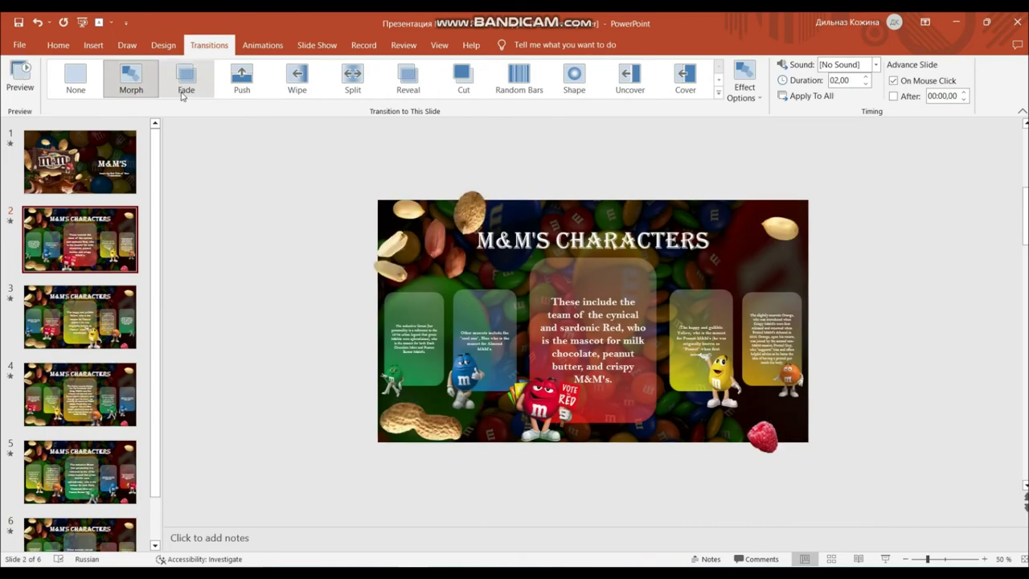
click(353, 78)
click(105, 319)
click(131, 78)
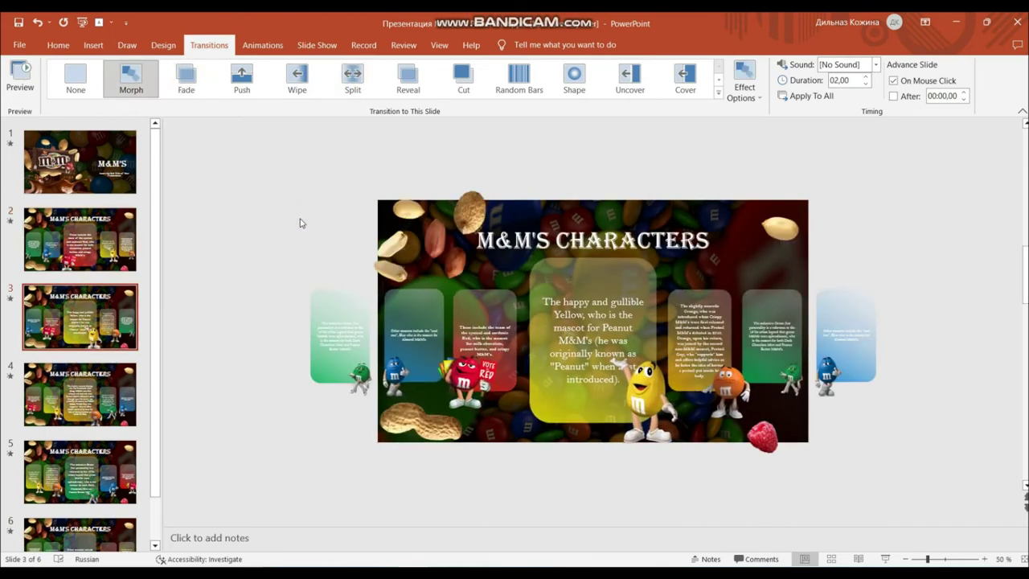
Add a blank slide with the M&M's candy picture as background, darkened to -65% brightness
key(ctrl+m)
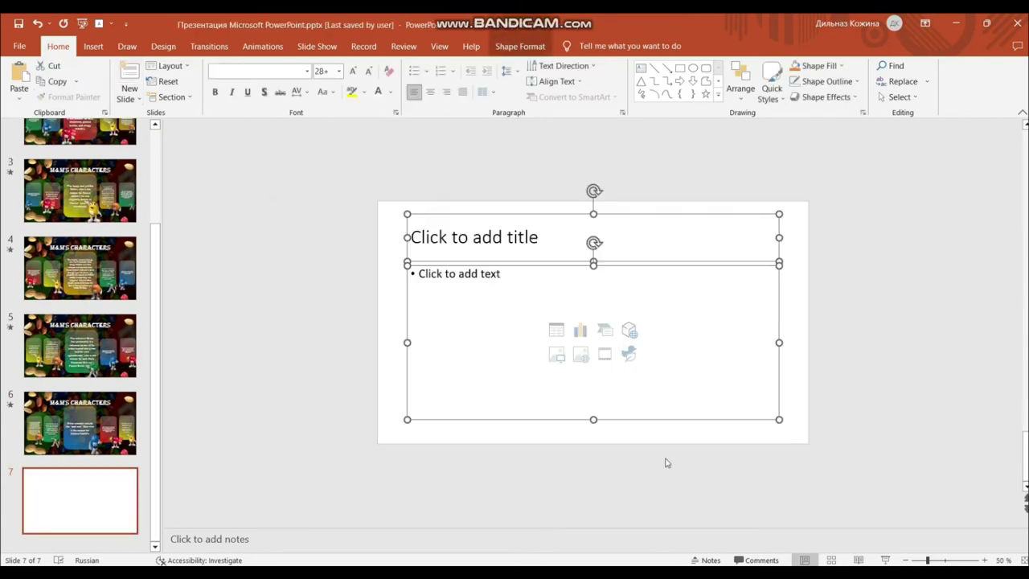
key(Delete)
right_click(410, 296)
click(462, 432)
click(817, 241)
click(836, 312)
click(517, 271)
double_click(161, 127)
click(863, 159)
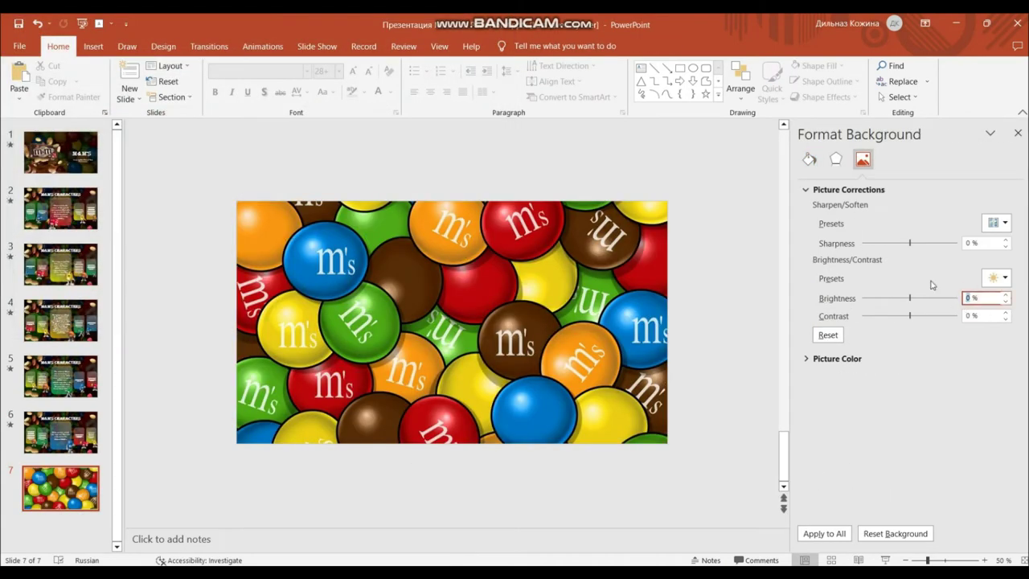
text(-65)
key(Return)
click(1016, 134)
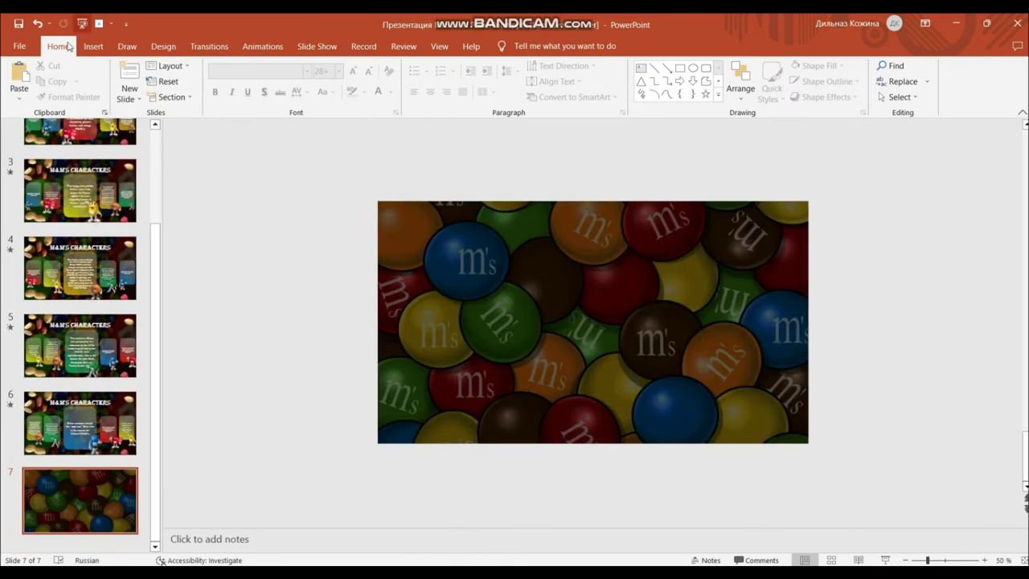
Insert the Red and Green characters picture and move it left and down
click(93, 46)
click(97, 87)
click(127, 132)
double_click(90, 233)
drag(673, 385, 570, 396)
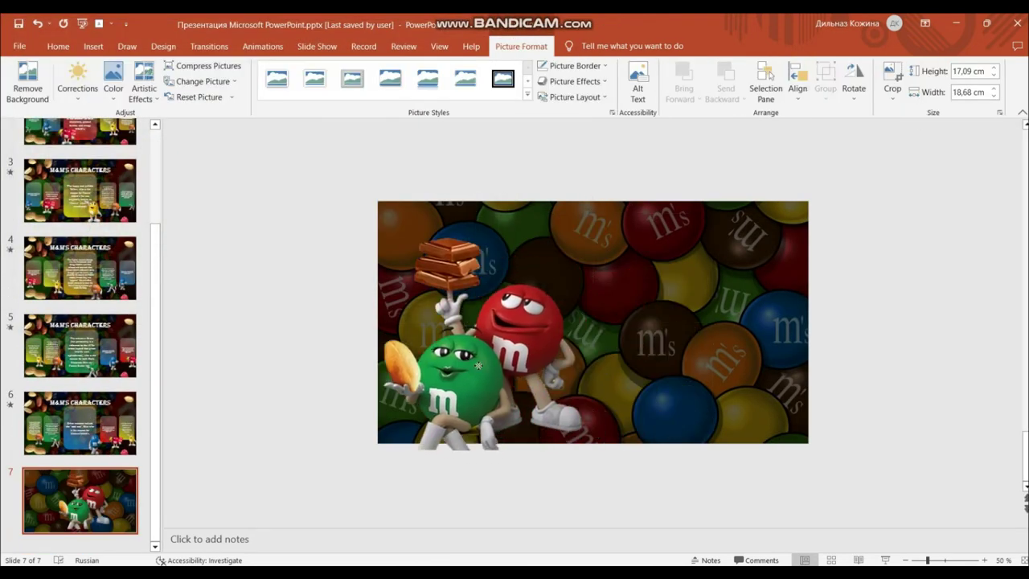
click(265, 281)
Insert the small green M&M picture, recolour it pale yellow, and position it
click(96, 81)
click(127, 131)
scroll(241, 225, down, 2)
click(156, 230)
scroll(241, 226, up, 2)
click(397, 313)
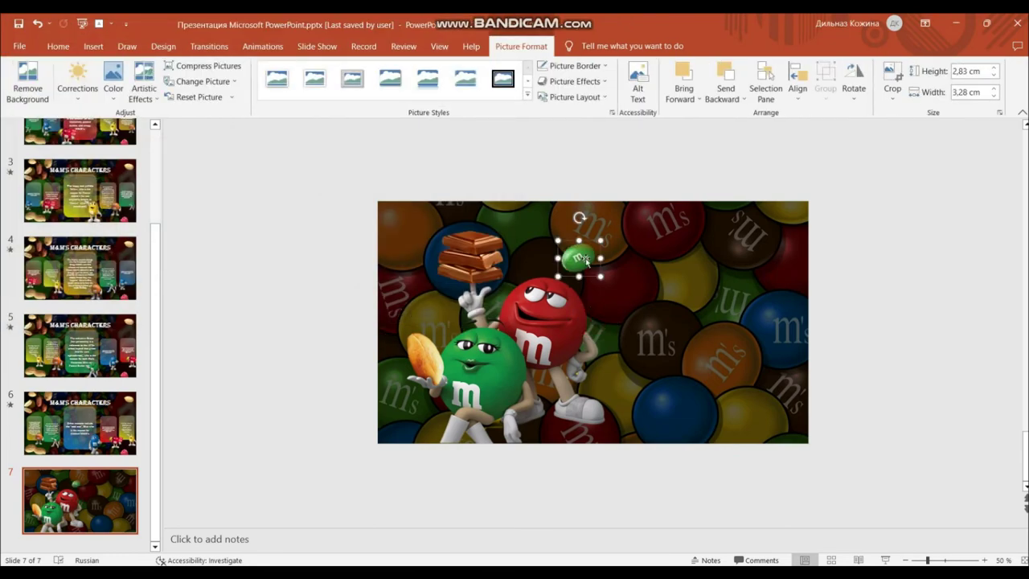
click(113, 88)
click(368, 378)
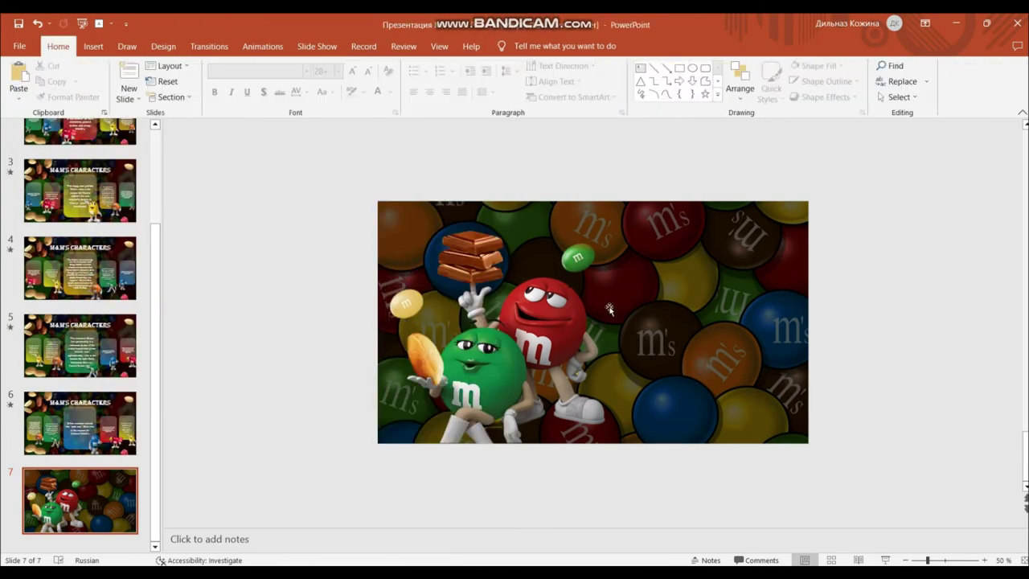
drag(583, 272, 598, 274)
key(Escape)
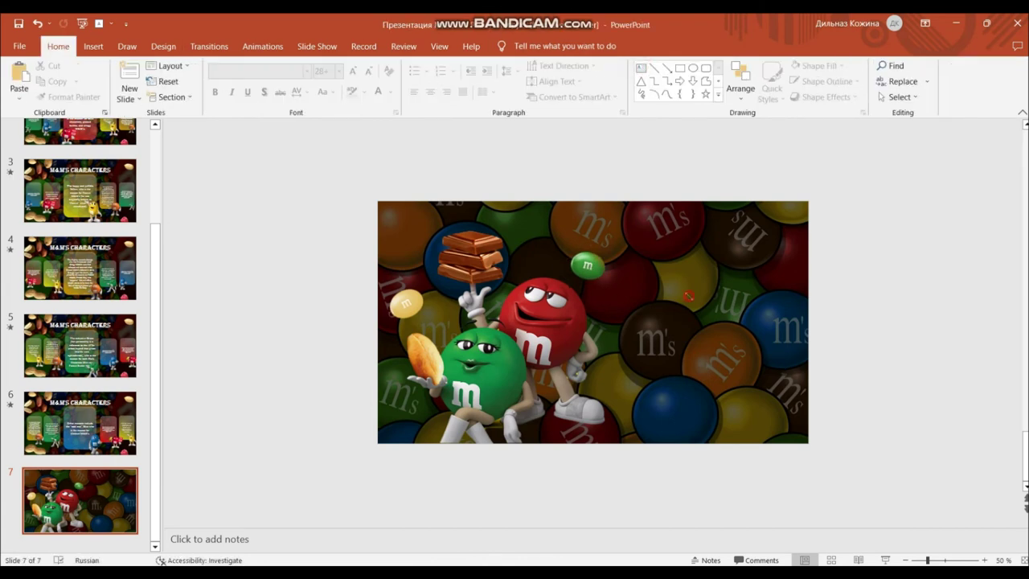
Add a THANK YOU text box in Algerian font at size 80, moved left
click(689, 294)
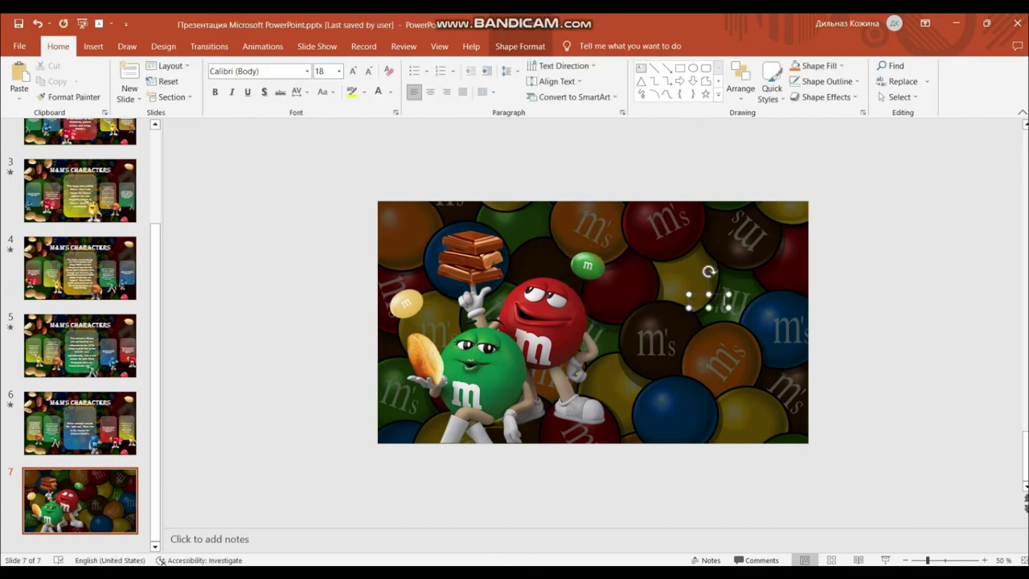
click(307, 71)
click(230, 153)
click(339, 70)
click(326, 358)
mouse_move(774, 346)
mouse_down()
mouse_move(680, 354)
mouse_move(674, 420)
mouse_up()
Copy the title slide's subtitle onto the THANK YOU slide, widen it, and start the slideshow
click(641, 67)
key(Escape)
key(Home)
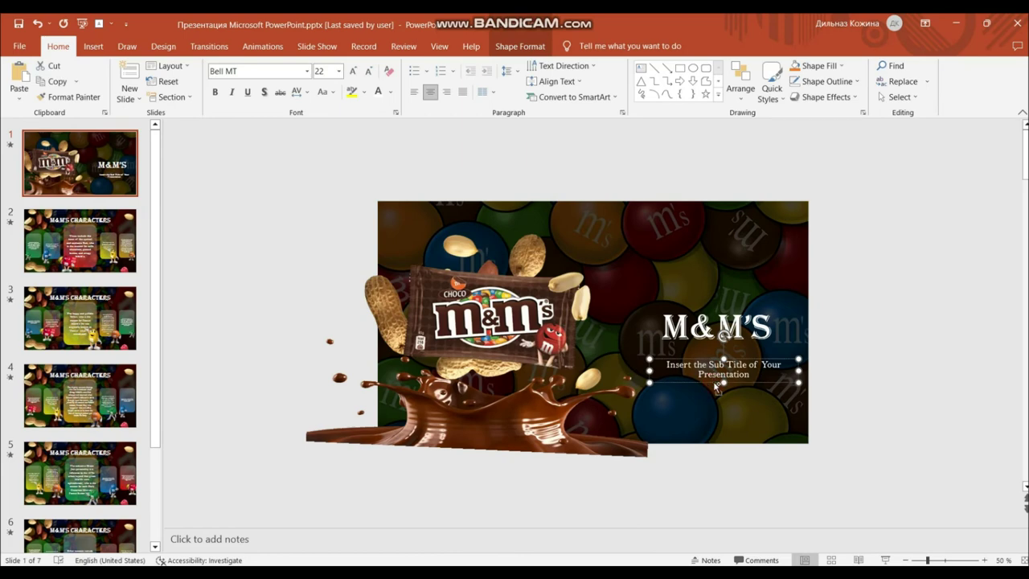
key(ctrl+c)
key(End)
key(ctrl+v)
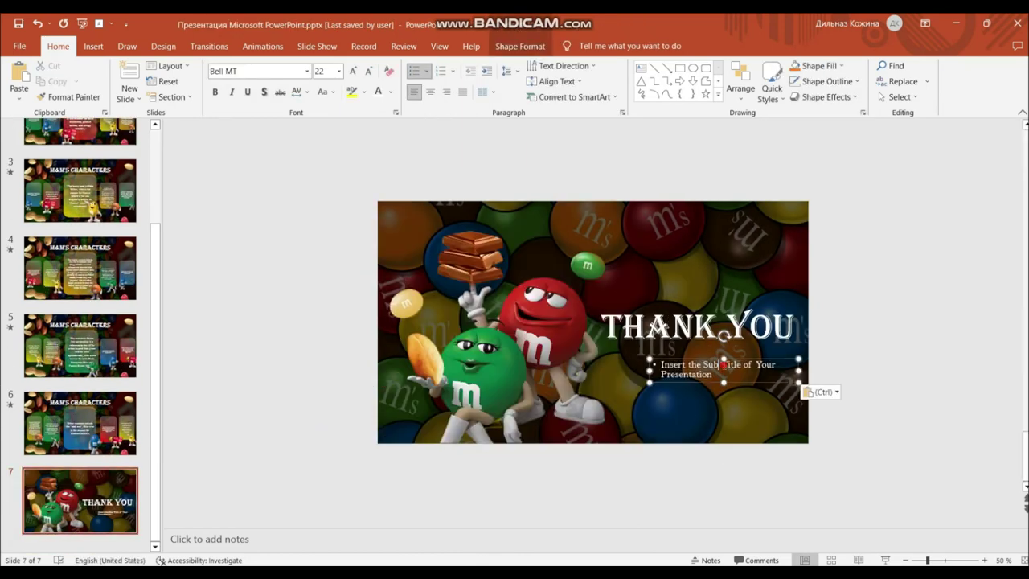
drag(649, 382, 616, 382)
key(F5)
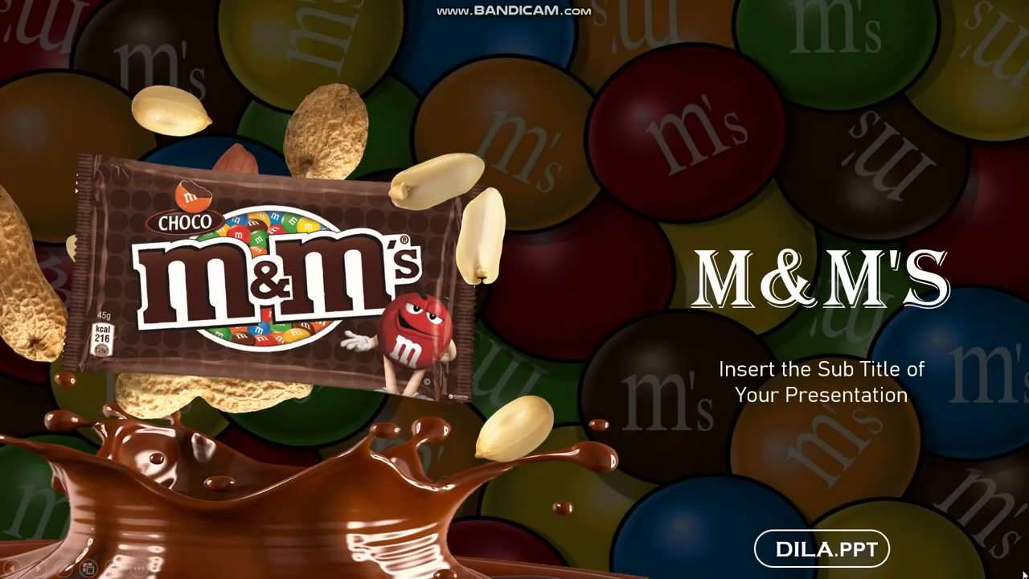
Advance the slideshow through the M&M's Characters slide and the Yellow, Orange and Green cards
key(Right)
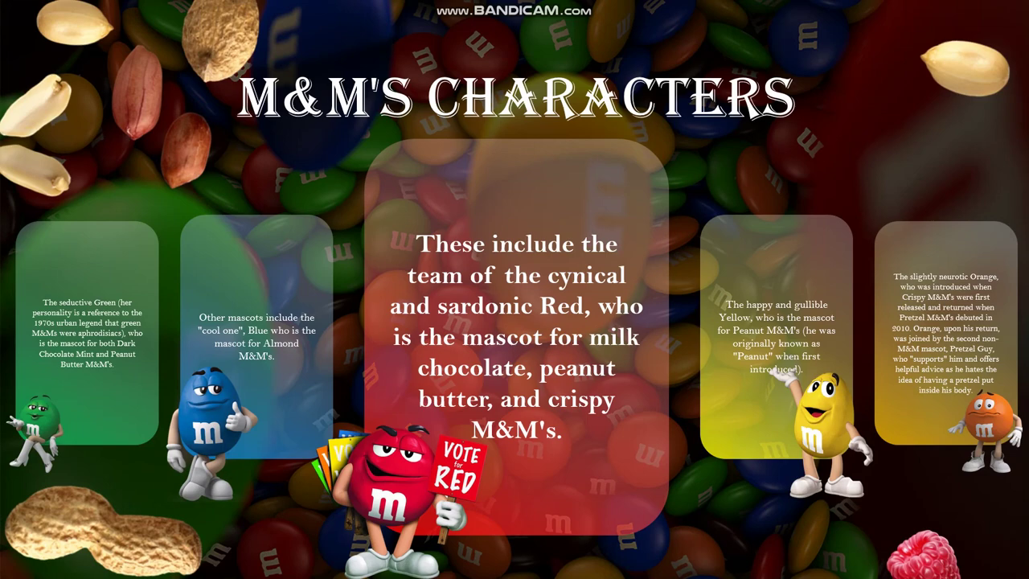
key(Right)
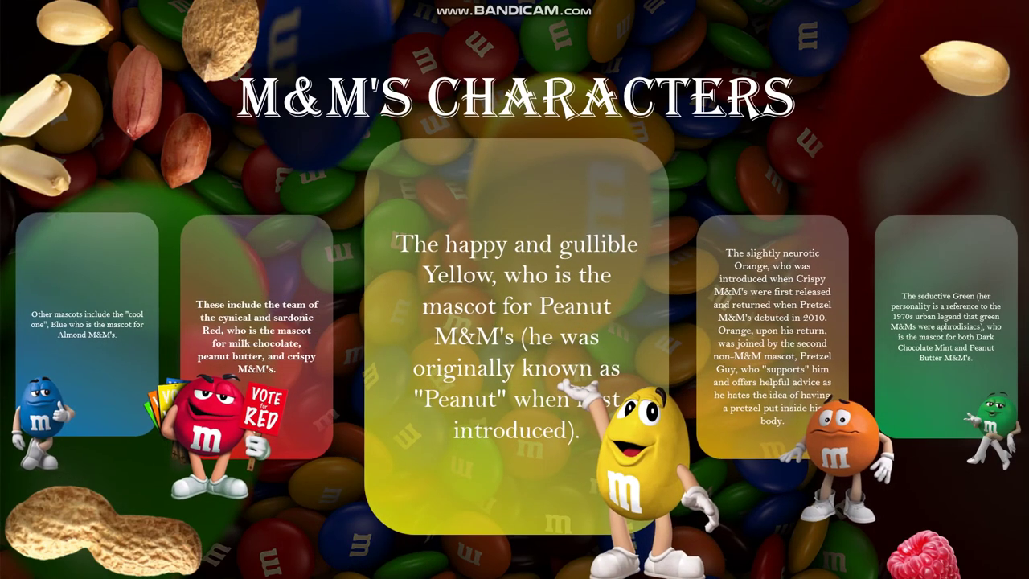
key(Right)
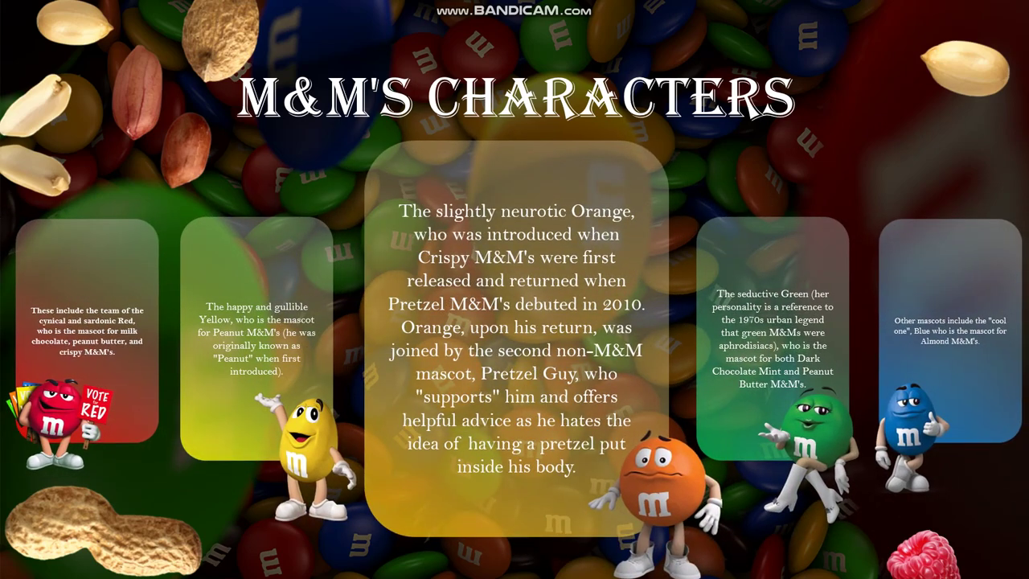
key(Right)
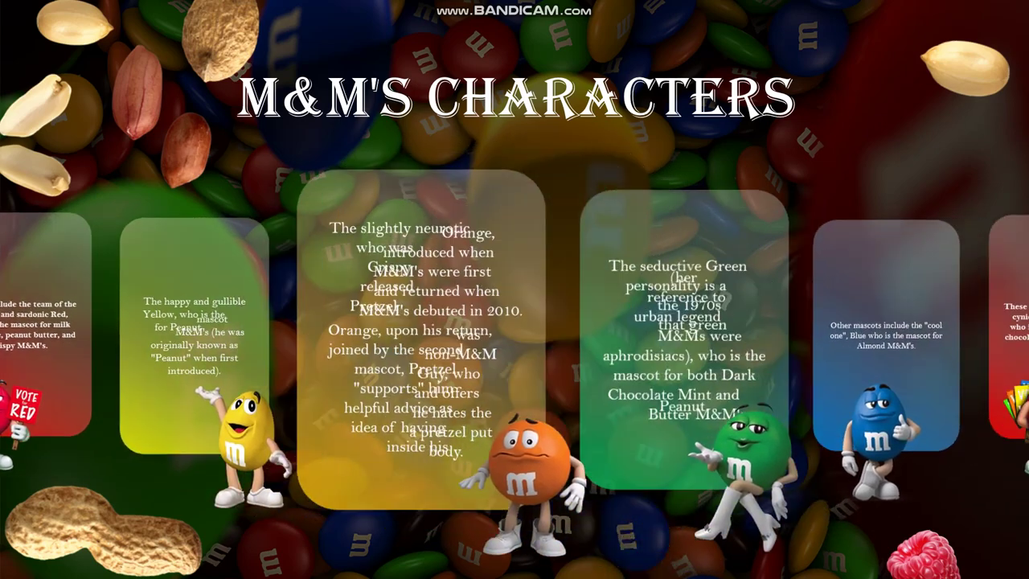